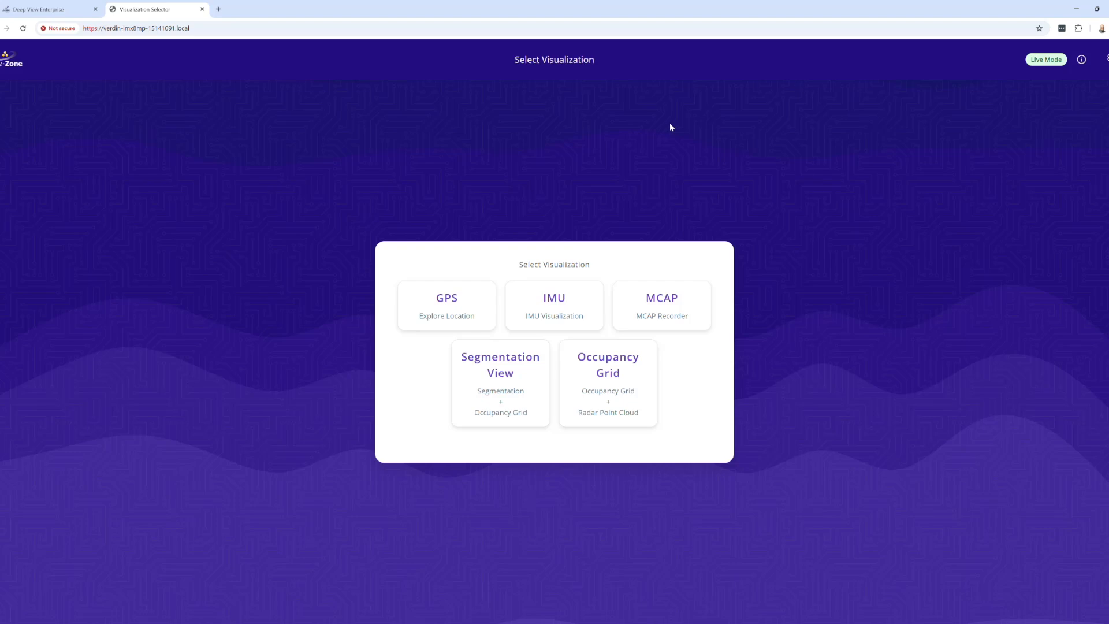
# Review the file details of the 2025_02_14_09_47_20 recording in the MCAP recorder and download that file.
pyautogui.click(646, 299)
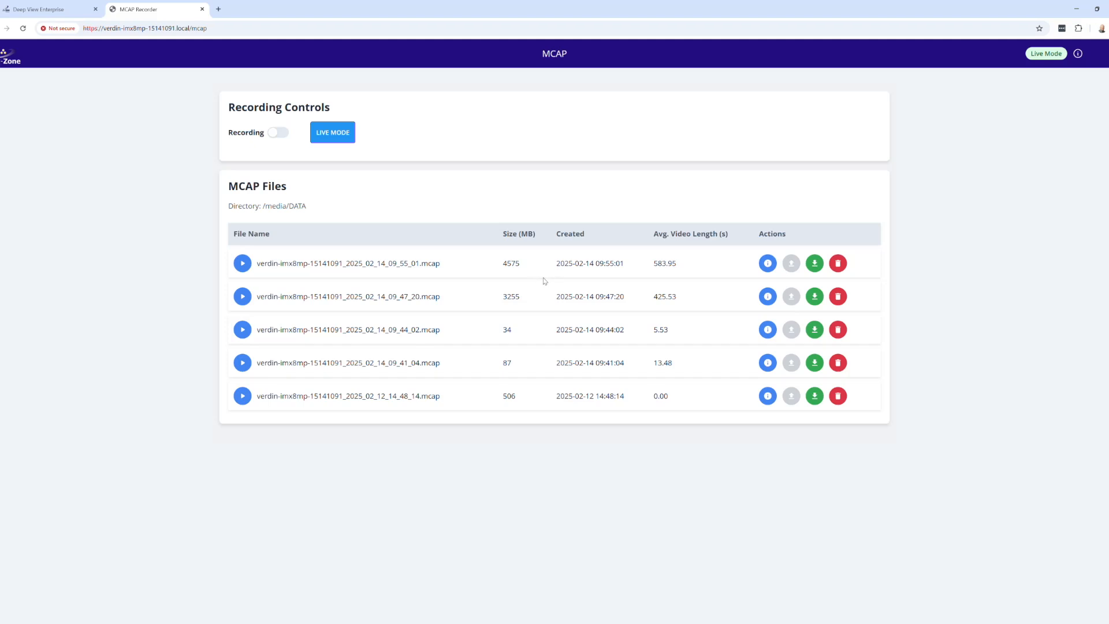
pyautogui.click(767, 298)
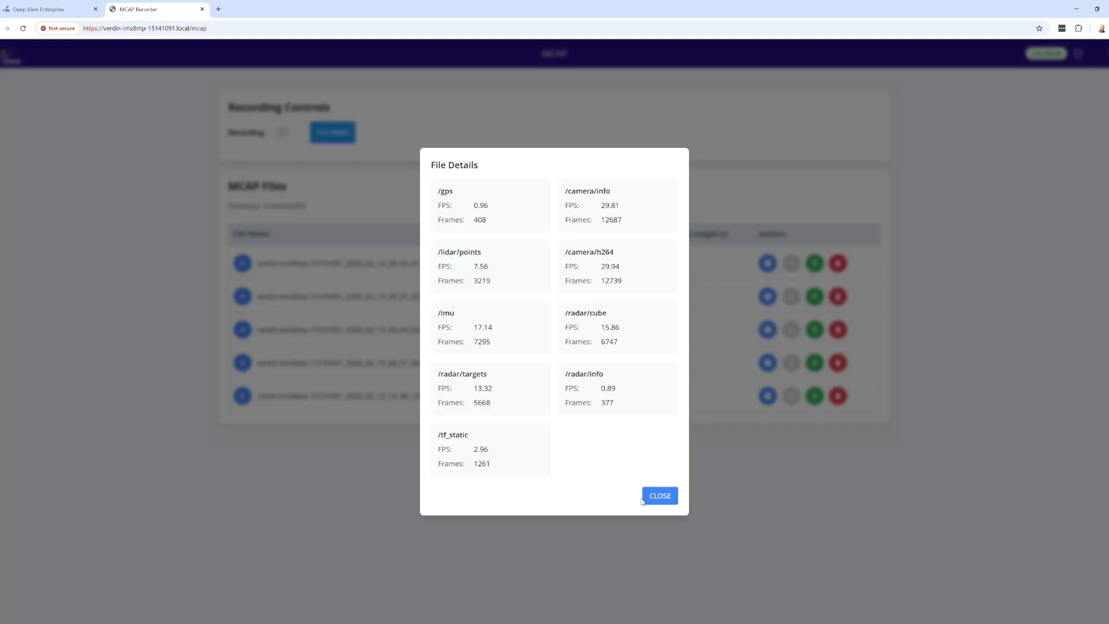
pyautogui.click(660, 498)
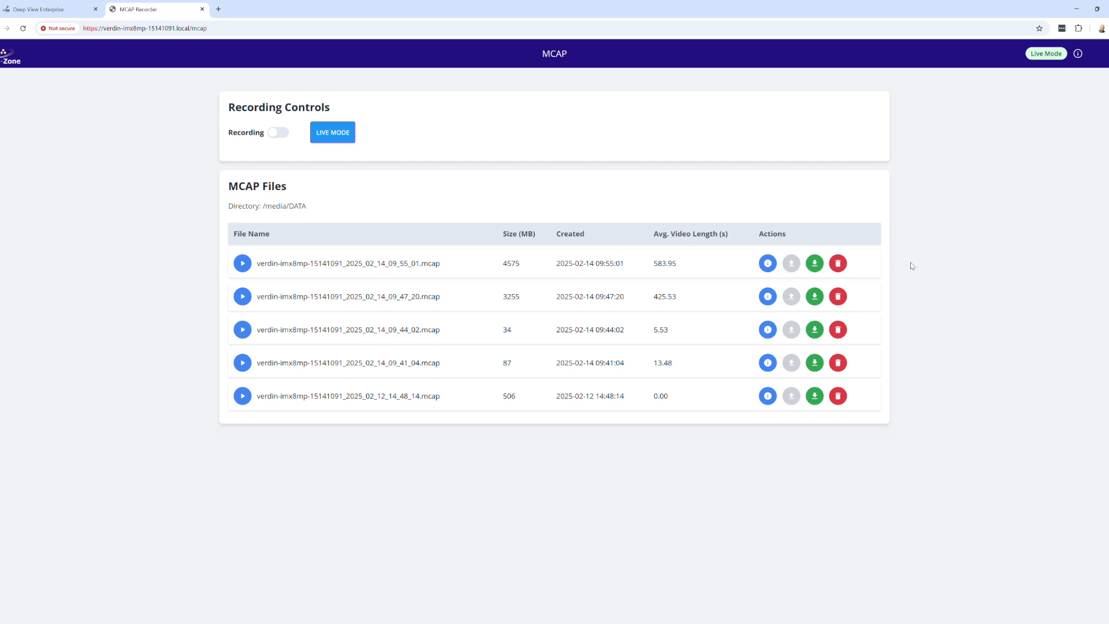
pyautogui.click(821, 300)
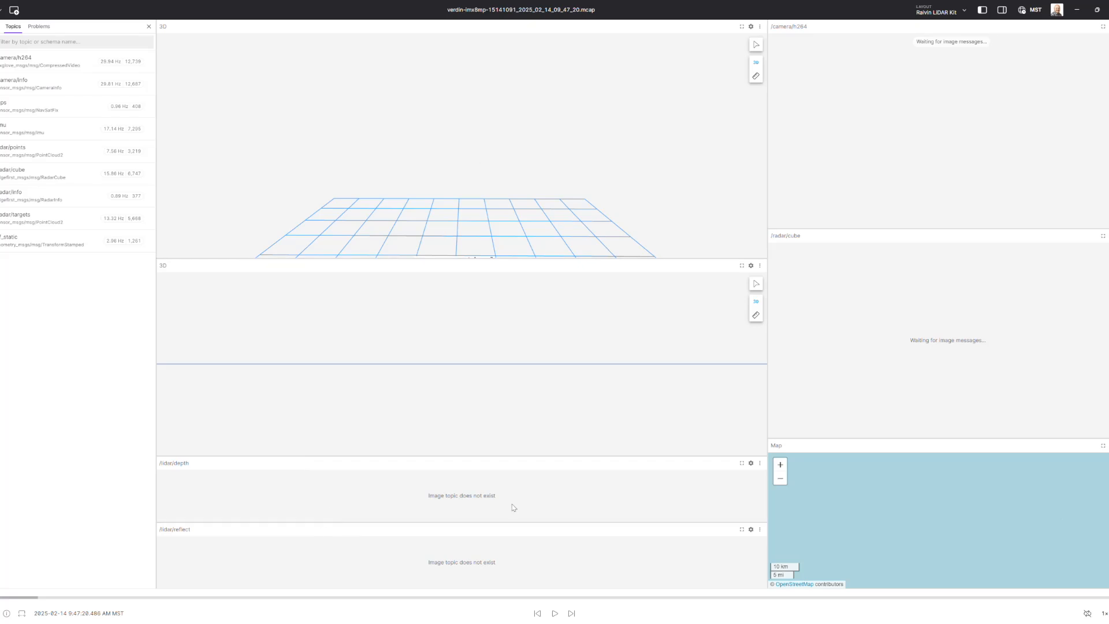
# In Foxglove, enlarge the lower 3D panel by shrinking the lidar depth and reflect panels, and play the recording briefly.
pyautogui.moveTo(541, 460); pyautogui.dragTo(529, 570)
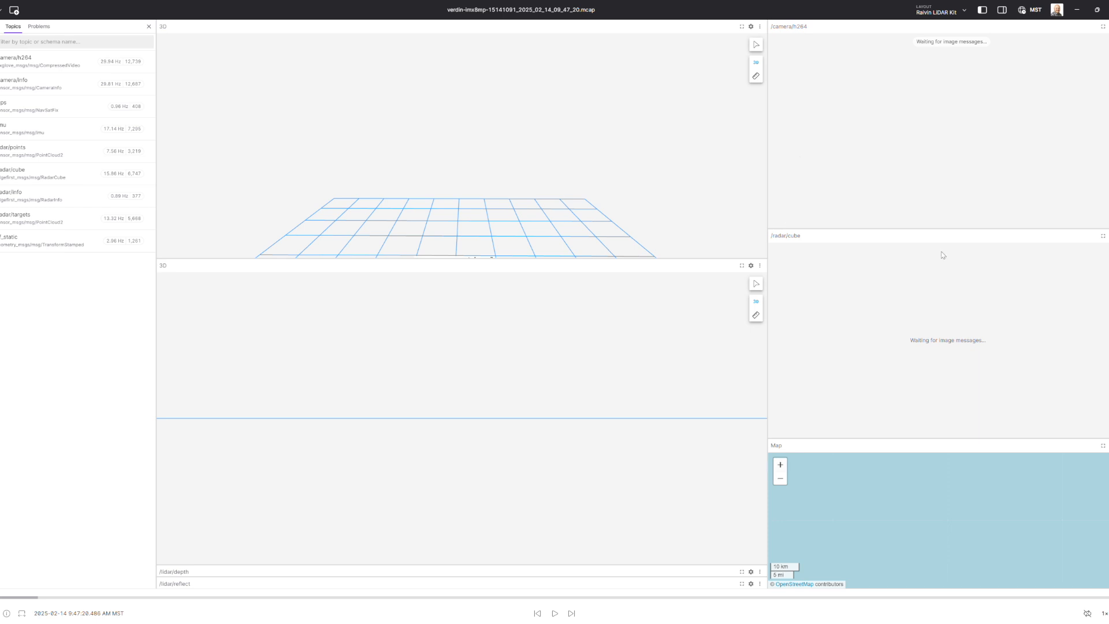
pyautogui.click(555, 613)
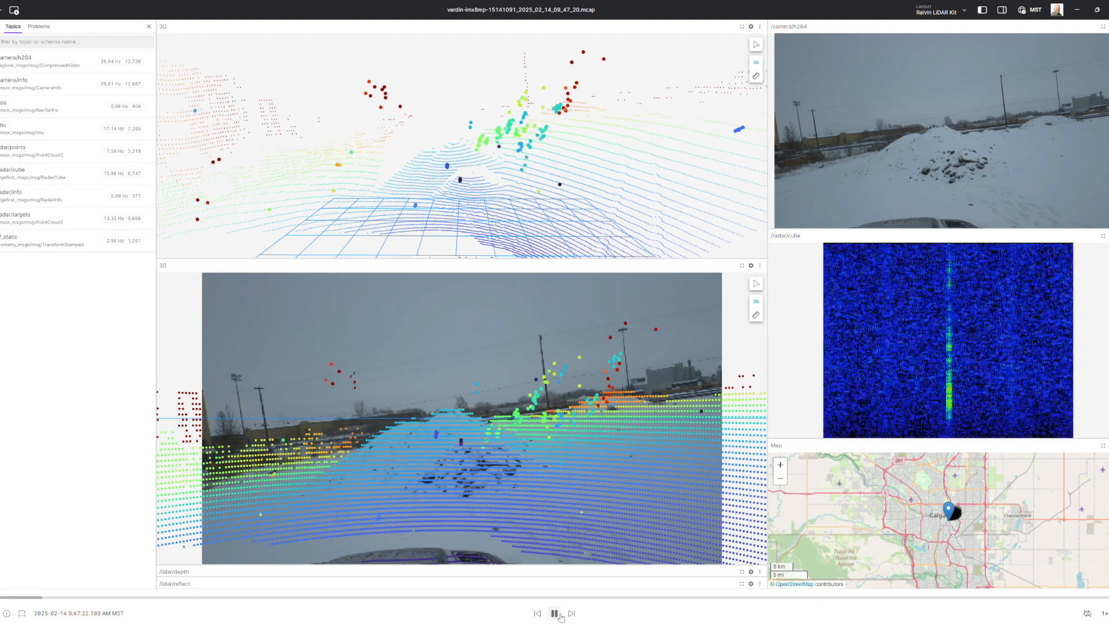
pyautogui.click(554, 613)
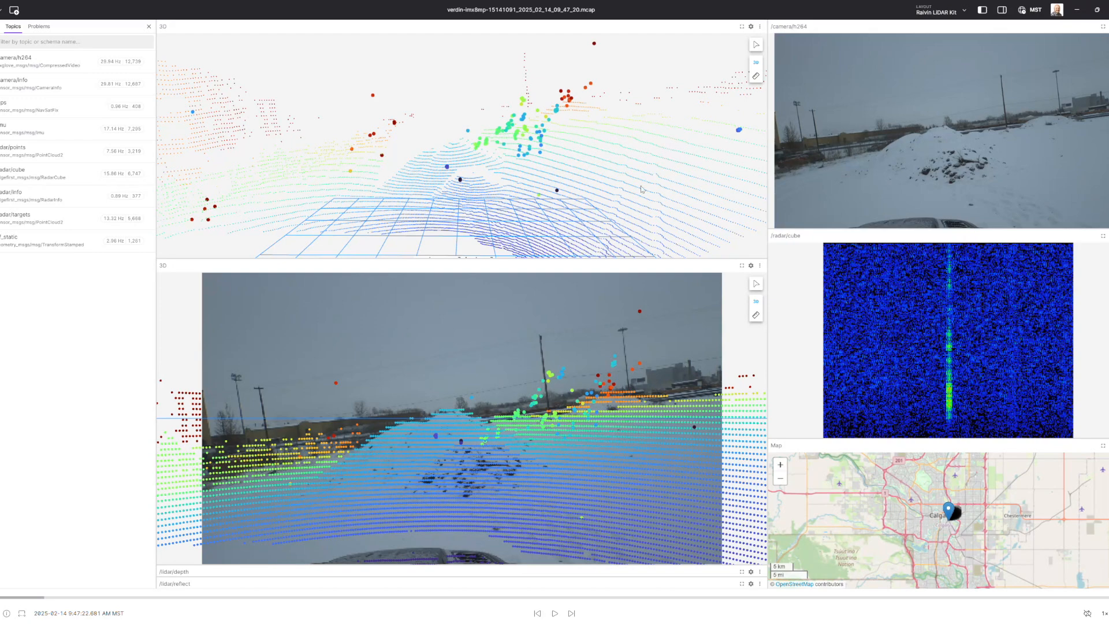
# Examine the lidar and radar point clouds in the upper 3D panel from a higher angle.
pyautogui.scroll(-1, 455, 233)
pyautogui.moveTo(455, 234); pyautogui.dragTo(452, 250)
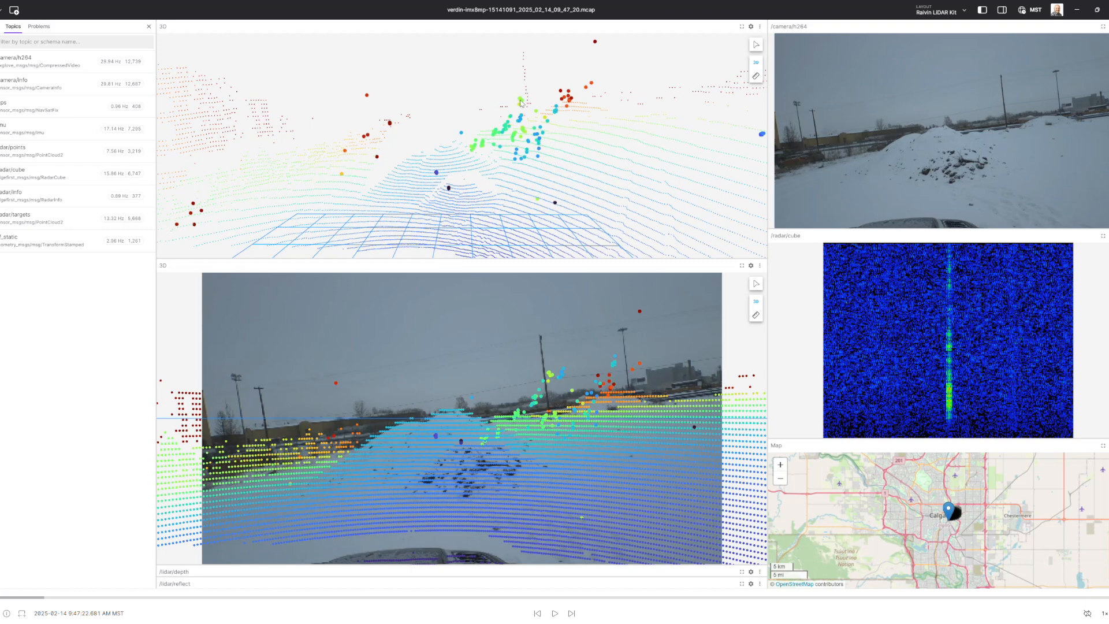
pyautogui.moveTo(329, 178)
pyautogui.mouseDown()
pyautogui.moveTo(408, 166)
pyautogui.moveTo(314, 187)
pyautogui.moveTo(330, 180)
pyautogui.mouseUp()
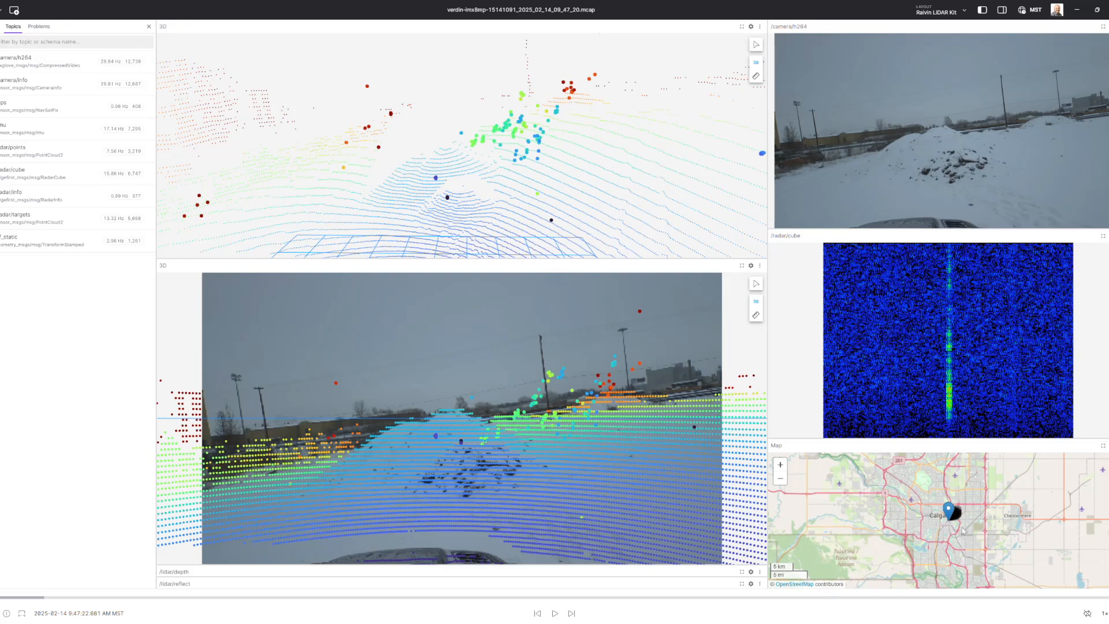
# Set the Map panel's History mode to Previous for the GPS topic.
pyautogui.scroll(3, 945, 523)
pyautogui.scroll(5, 945, 523)
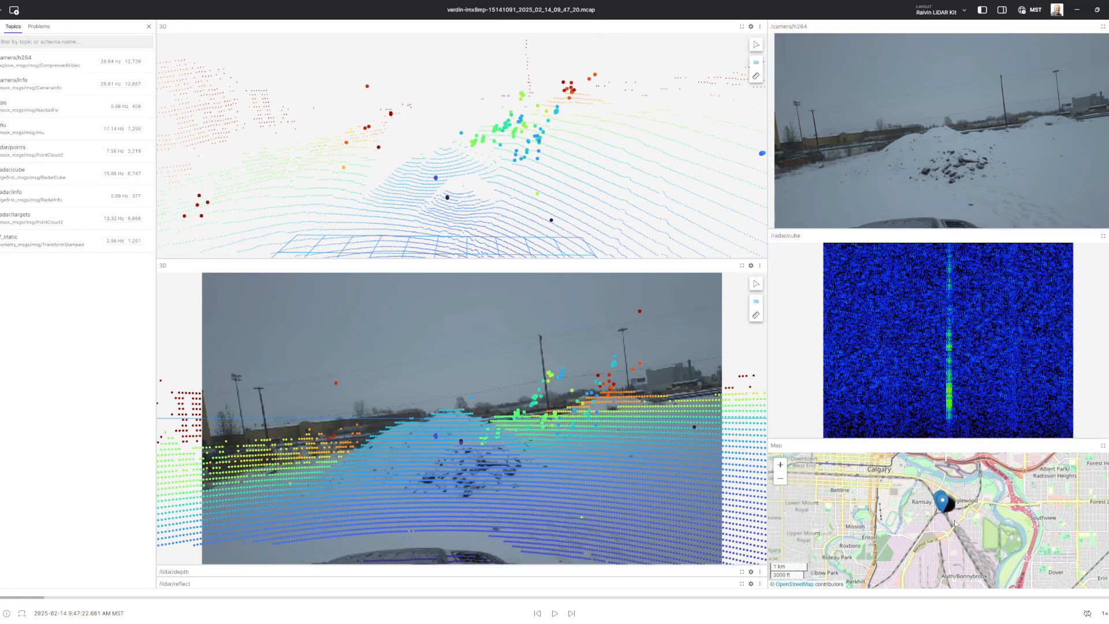
pyautogui.scroll(5, 927, 513)
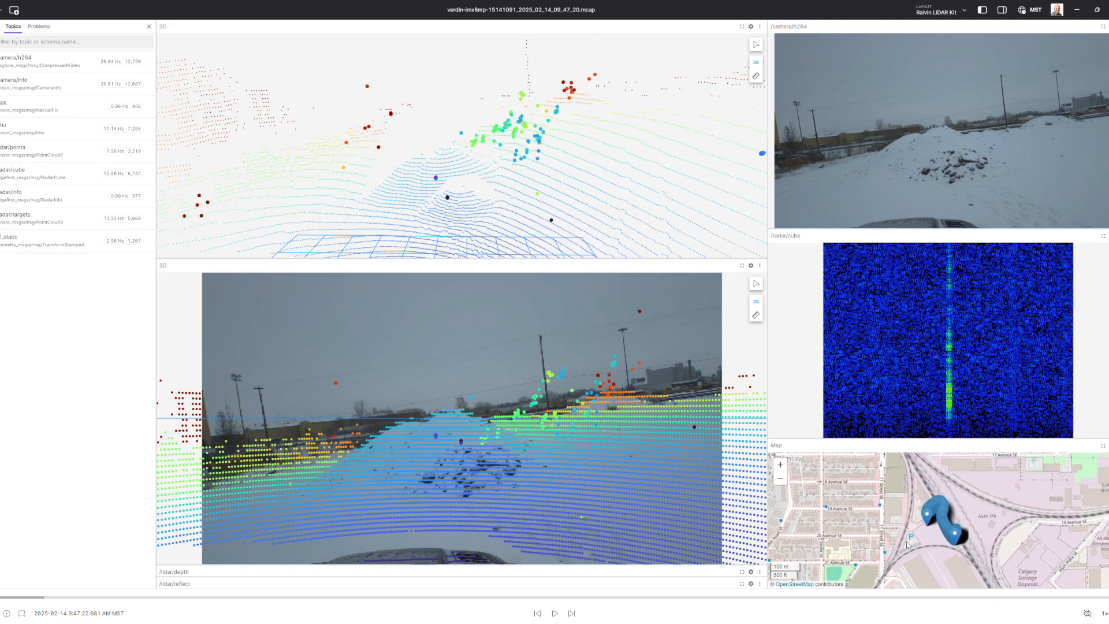
pyautogui.scroll(4, 959, 544)
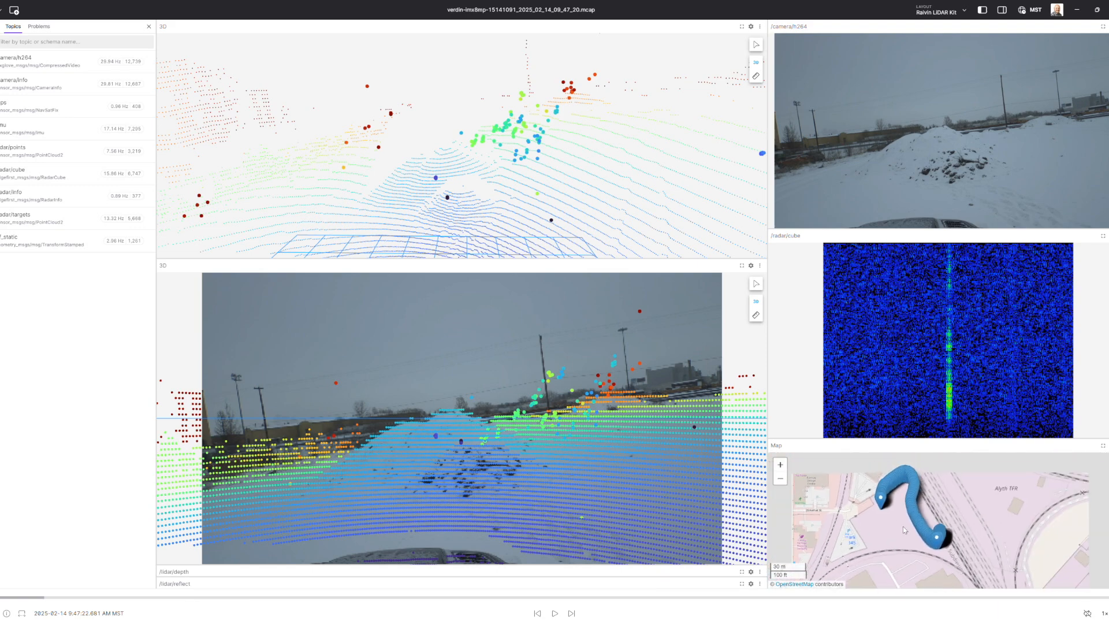
pyautogui.moveTo(908, 531); pyautogui.dragTo(924, 538)
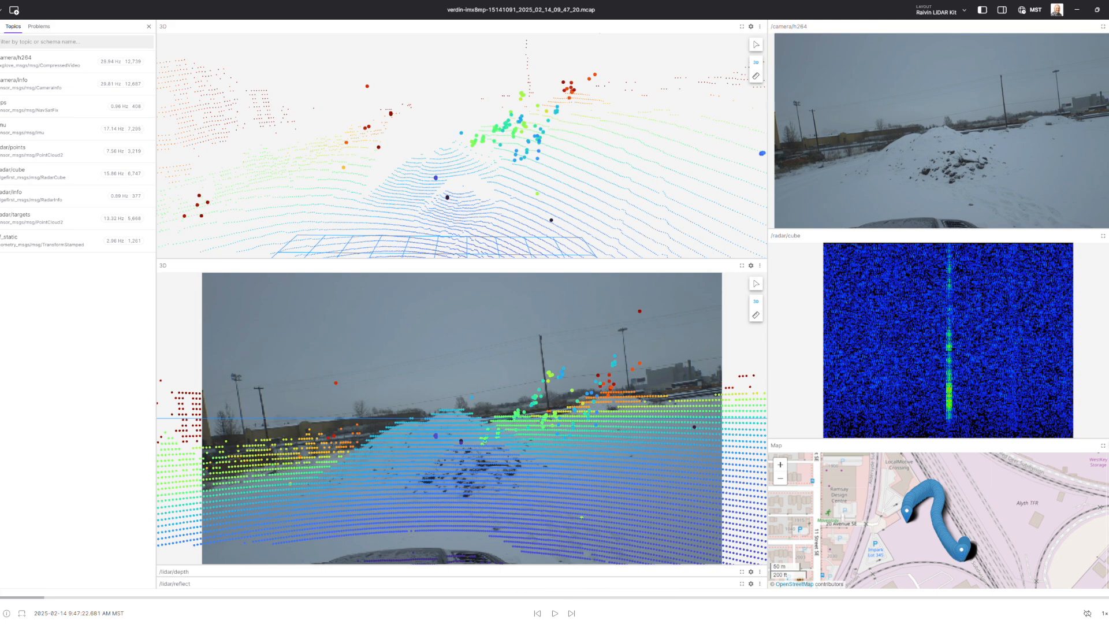
pyautogui.click(1108, 445)
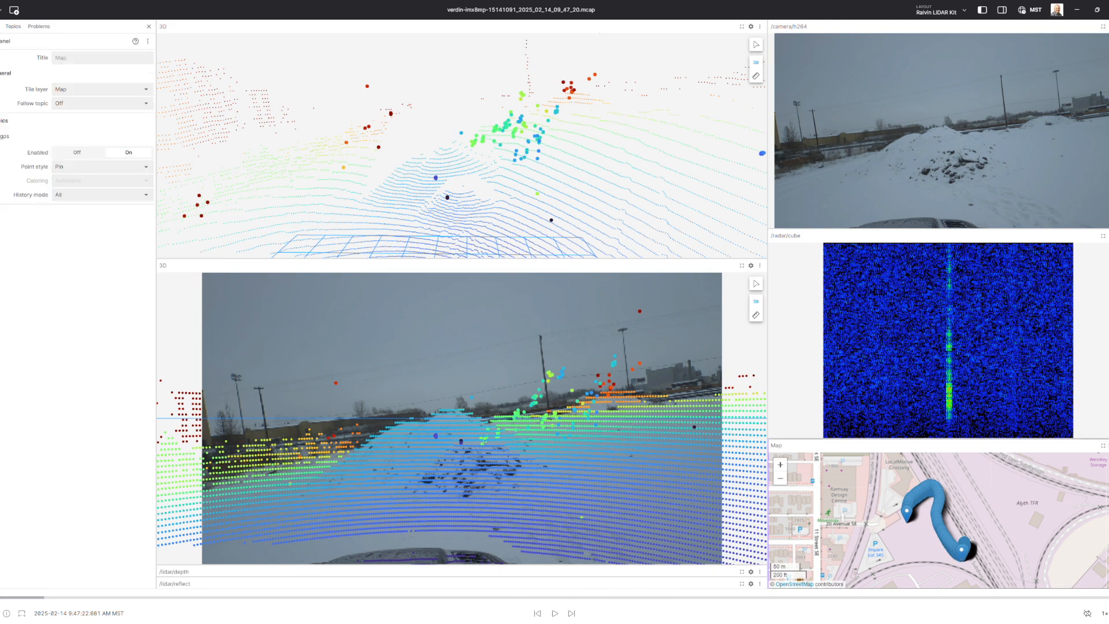
pyautogui.click(83, 195)
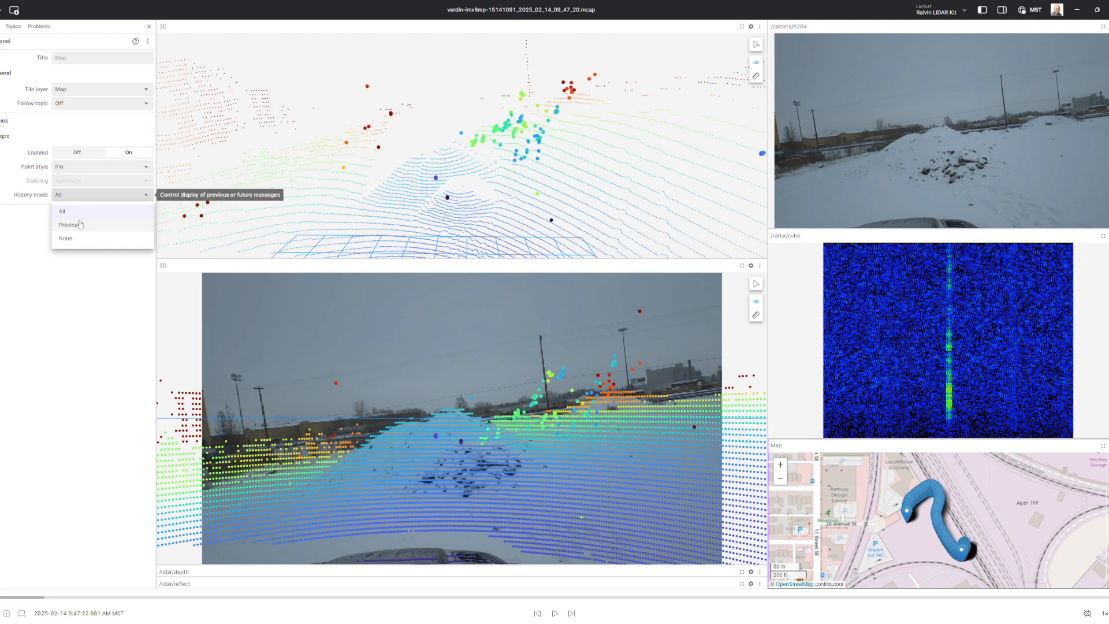
pyautogui.click(81, 225)
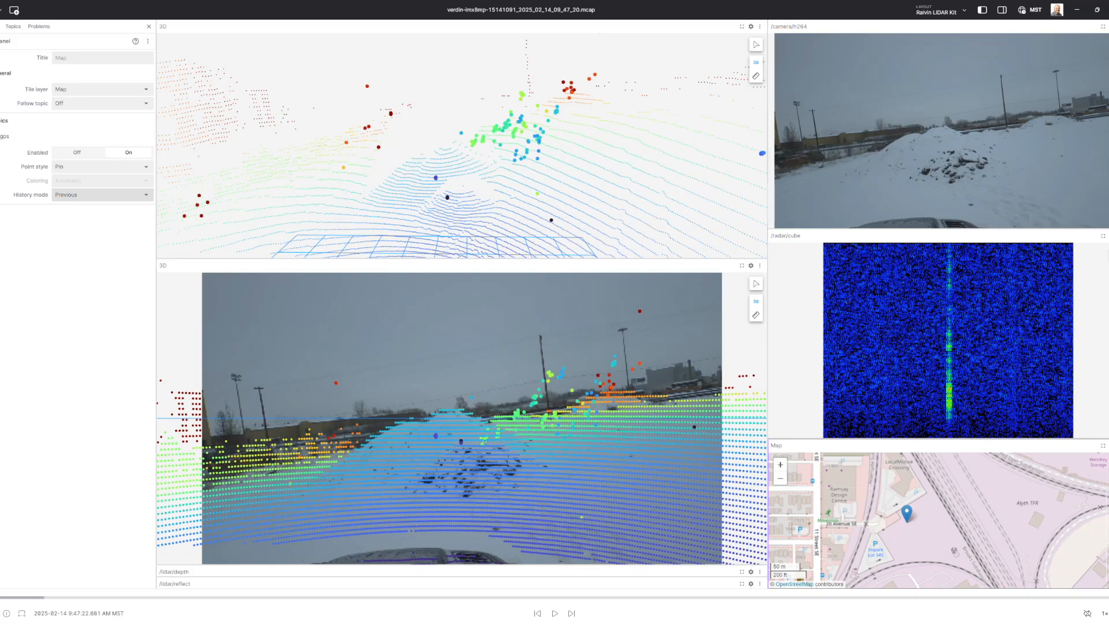
# Try the Rainbow color map on the /radar/cube image and return it to Turbo.
pyautogui.click(1108, 236)
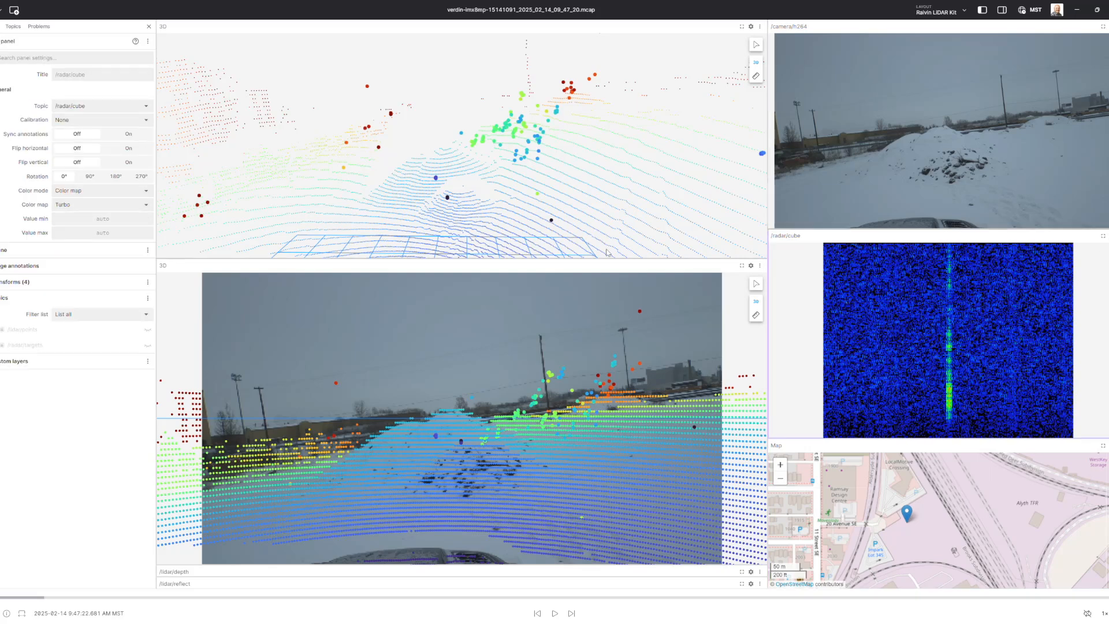
pyautogui.click(75, 204)
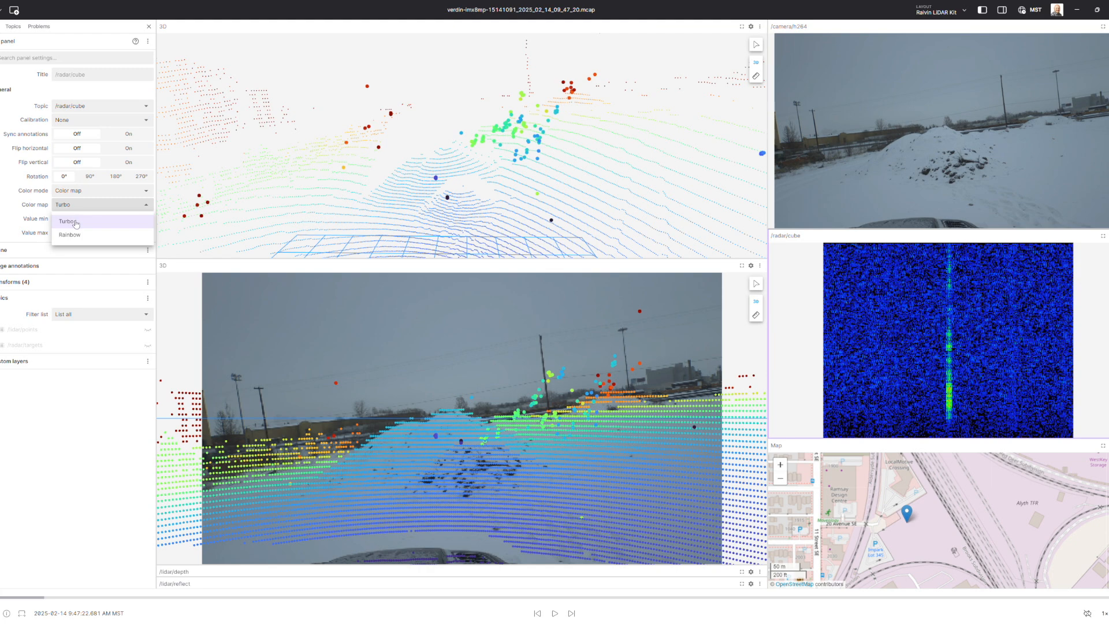
pyautogui.click(78, 224)
pyautogui.click(80, 205)
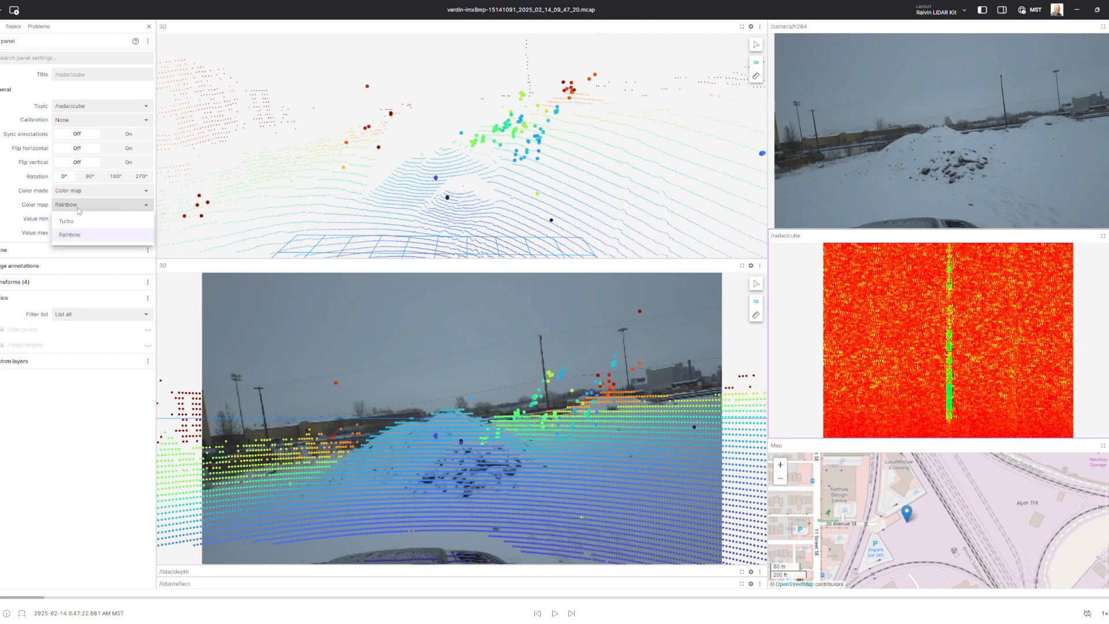
pyautogui.click(78, 215)
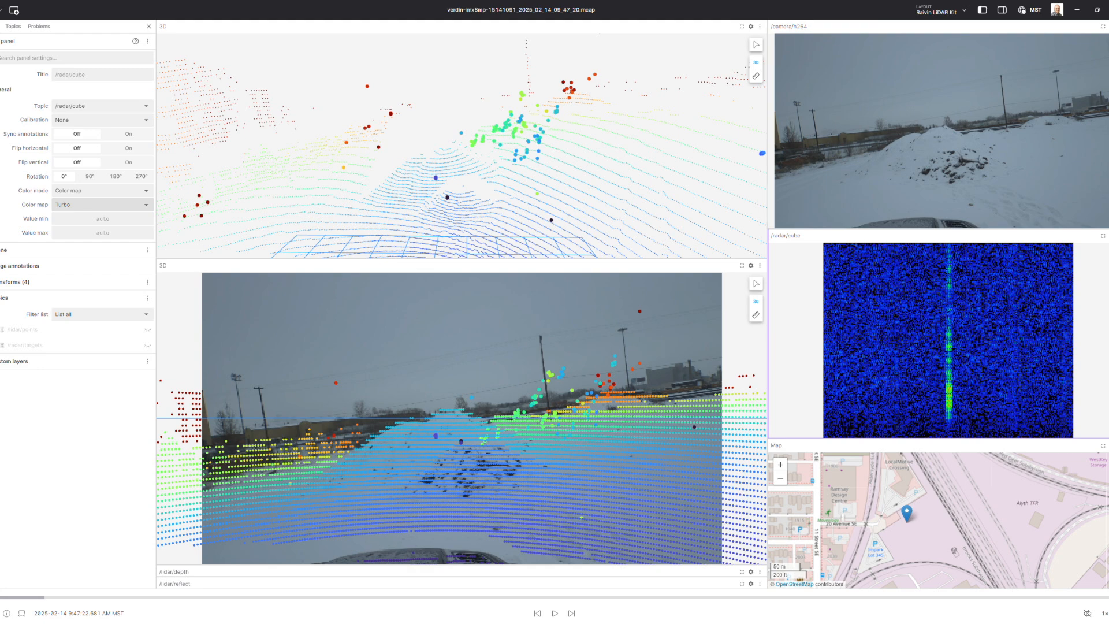
# View the settings of the /camera/h264 image panel and the lower 3D panel.
pyautogui.click(1033, 65)
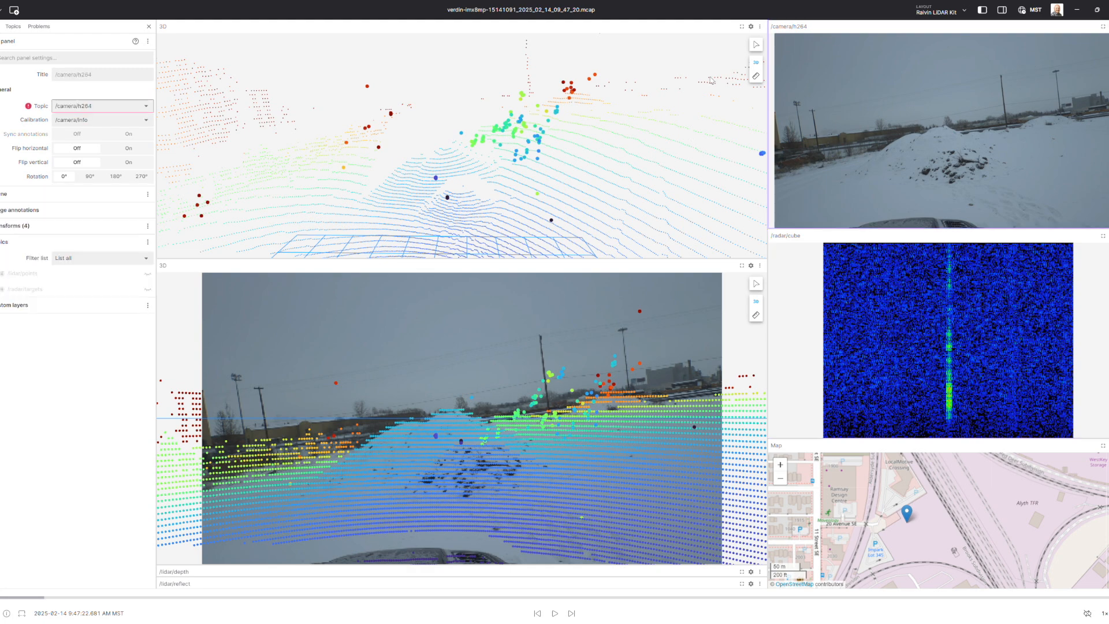
pyautogui.click(751, 266)
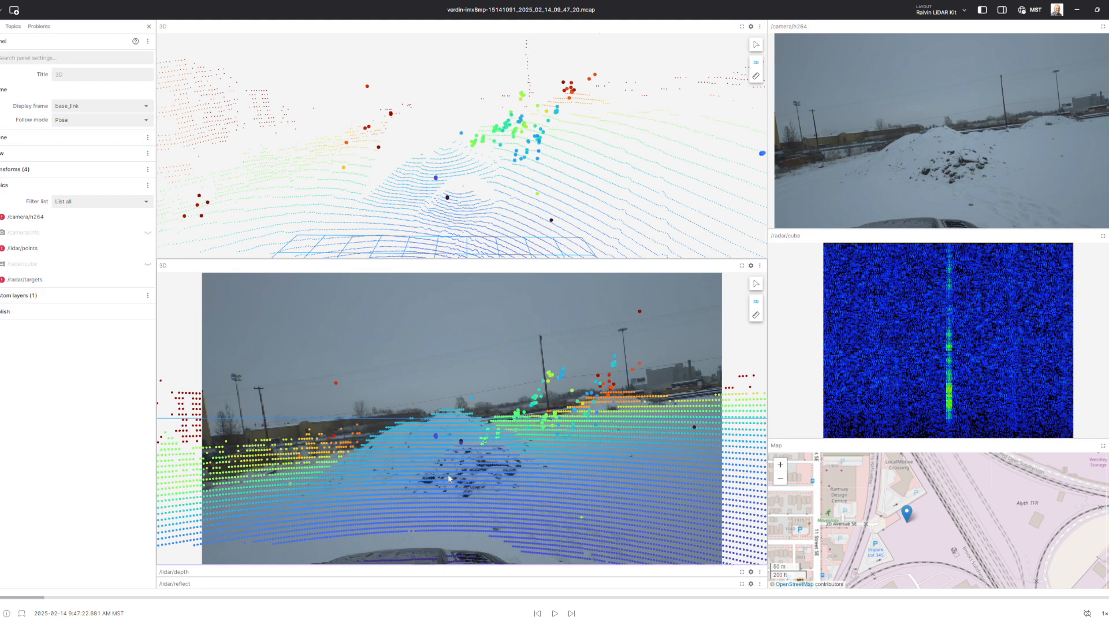
# Play the recording at 2× speed and skip ahead in the timeline, past 9:51:27 AM.
pyautogui.click(556, 613)
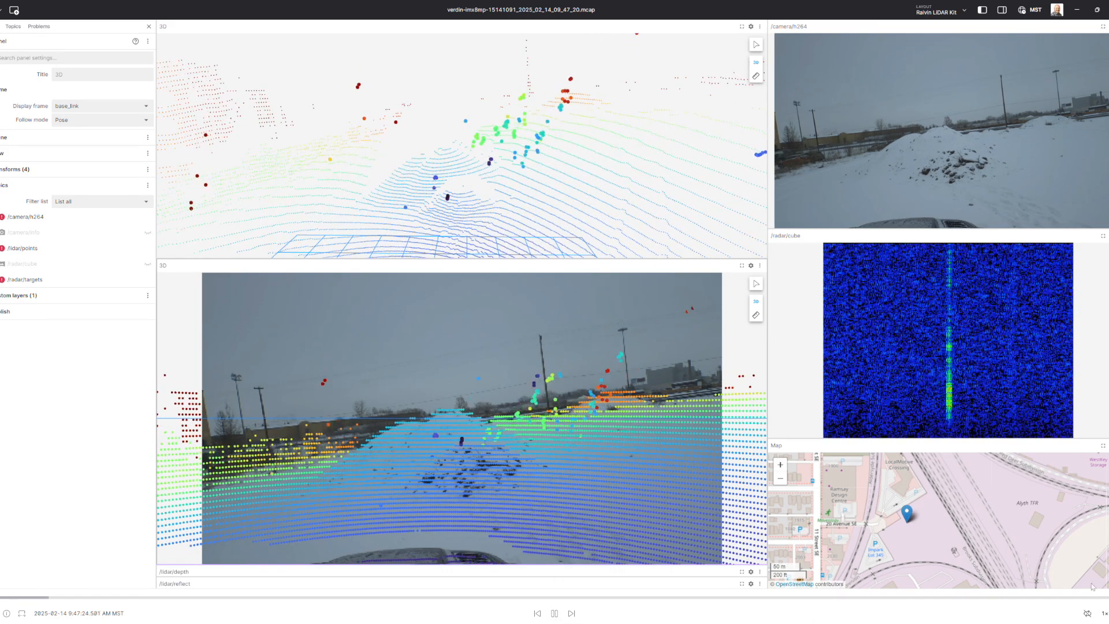
pyautogui.click(1103, 613)
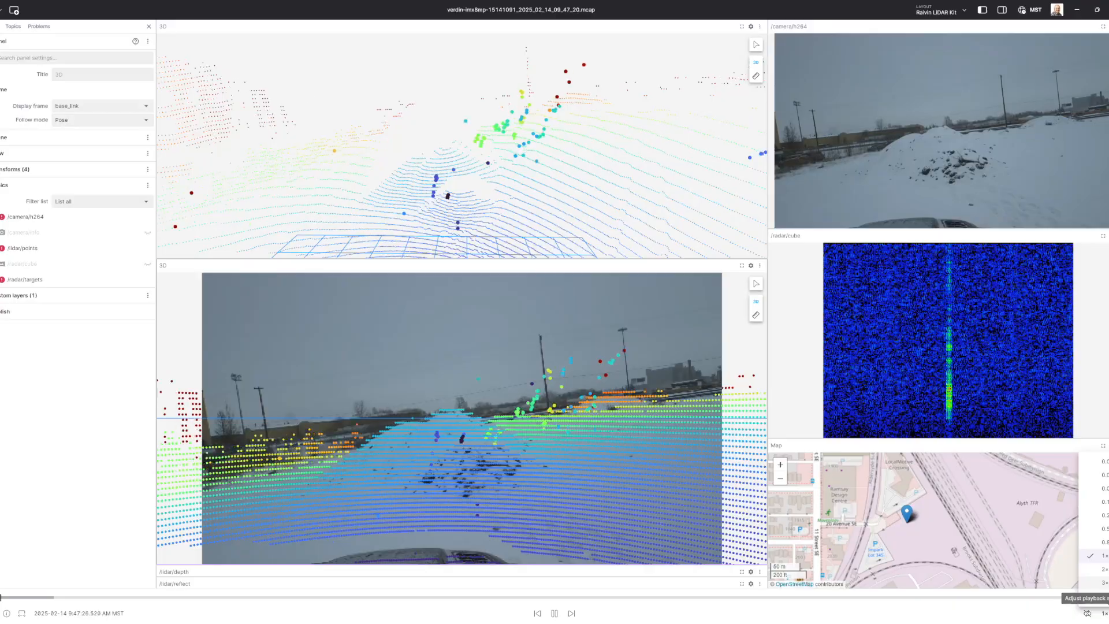
pyautogui.click(1103, 569)
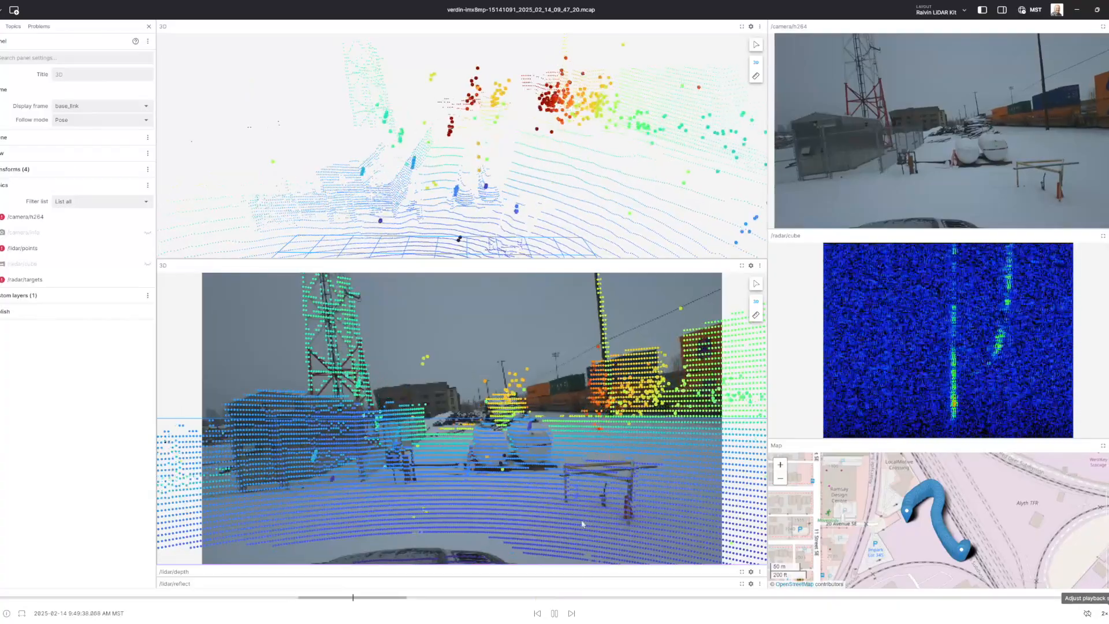
pyautogui.click(507, 597)
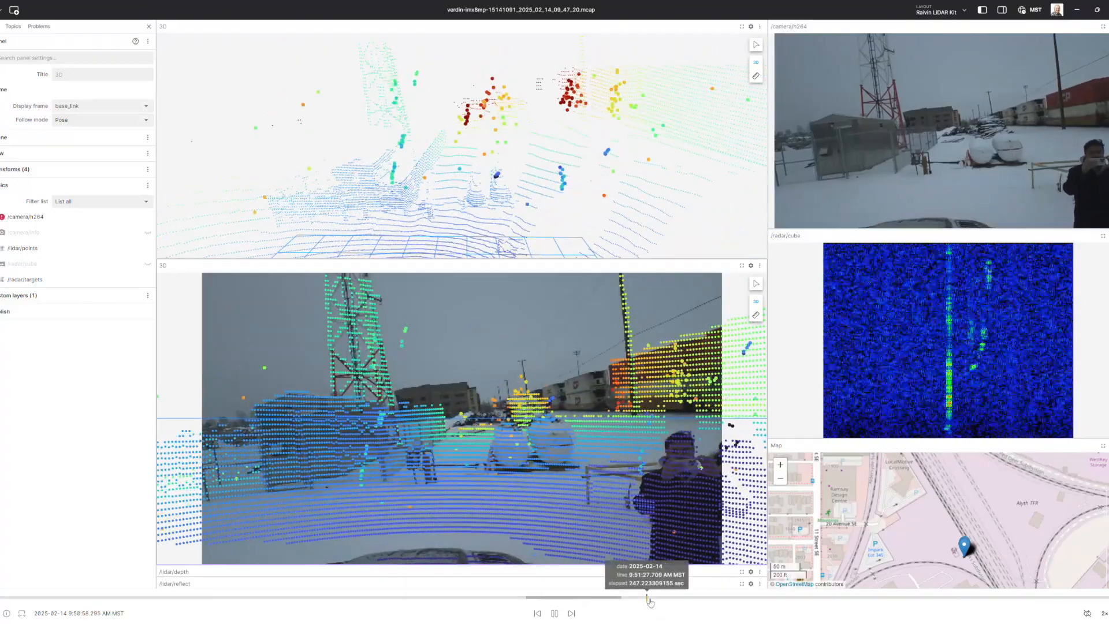
pyautogui.click(648, 597)
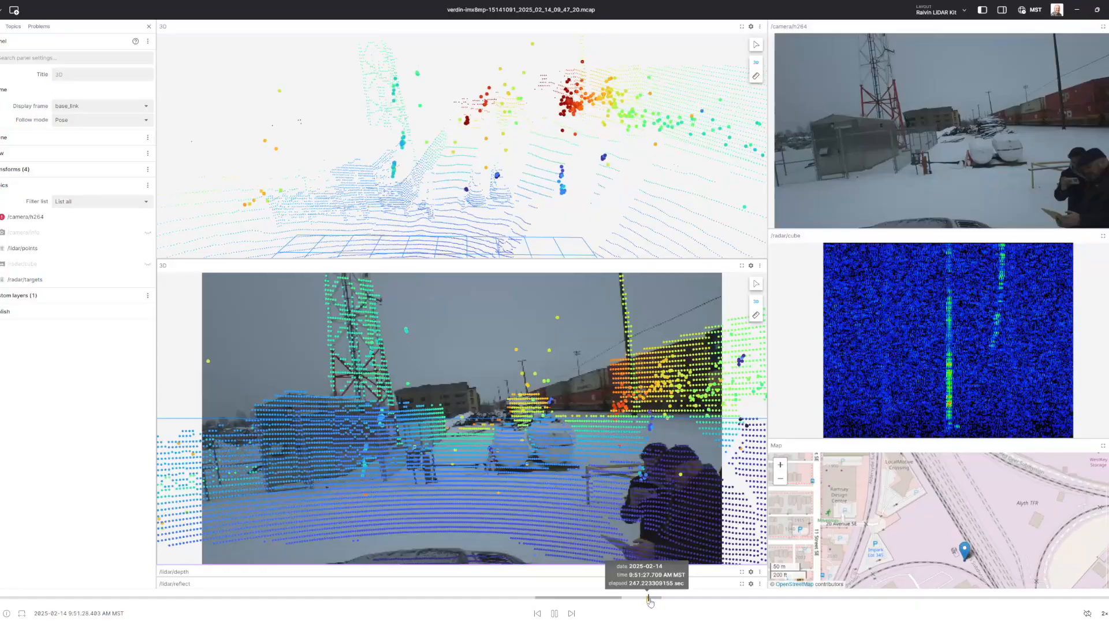
pyautogui.click(682, 597)
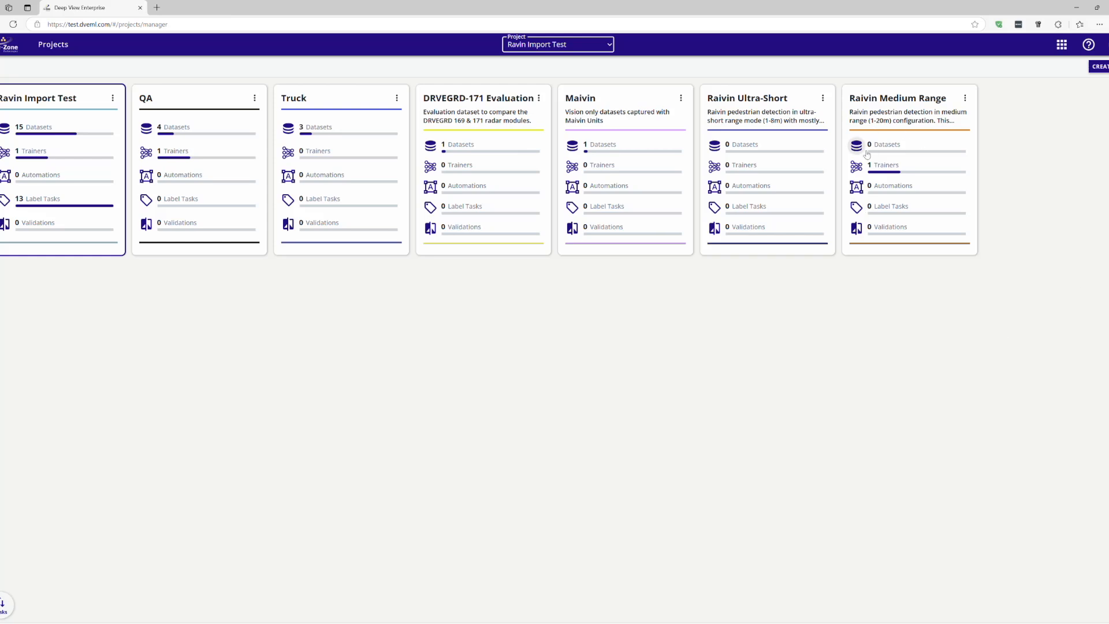
# In Deep View Enterprise, check the Raivin Medium Range project's datasets and import the 2025_02_14_09_55_01 recording as a data snapshot.
pyautogui.click(857, 148)
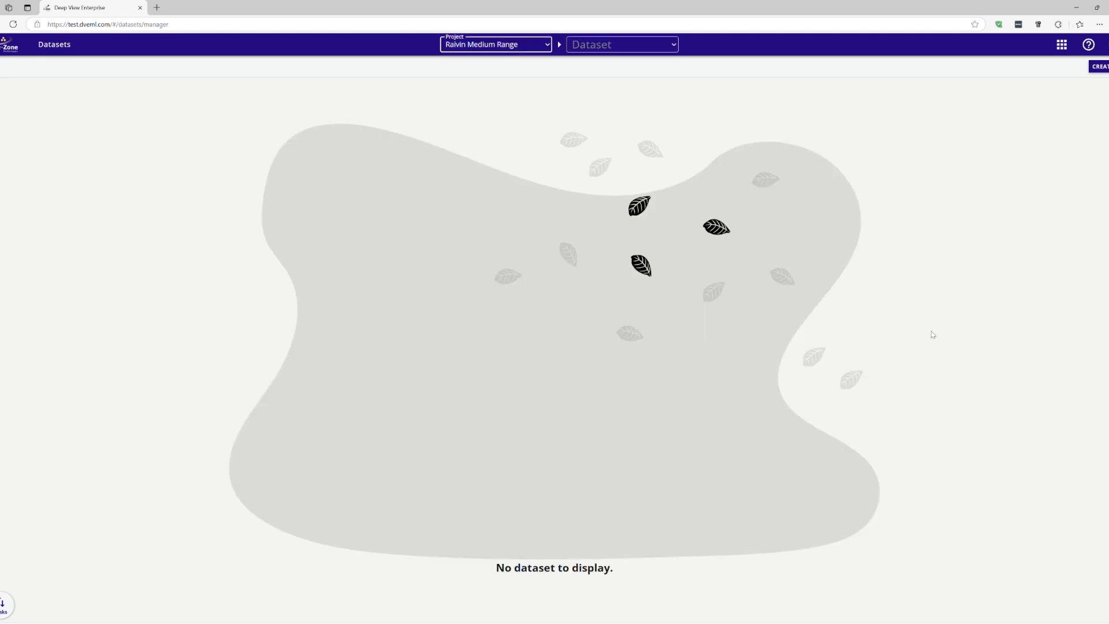
pyautogui.click(1069, 47)
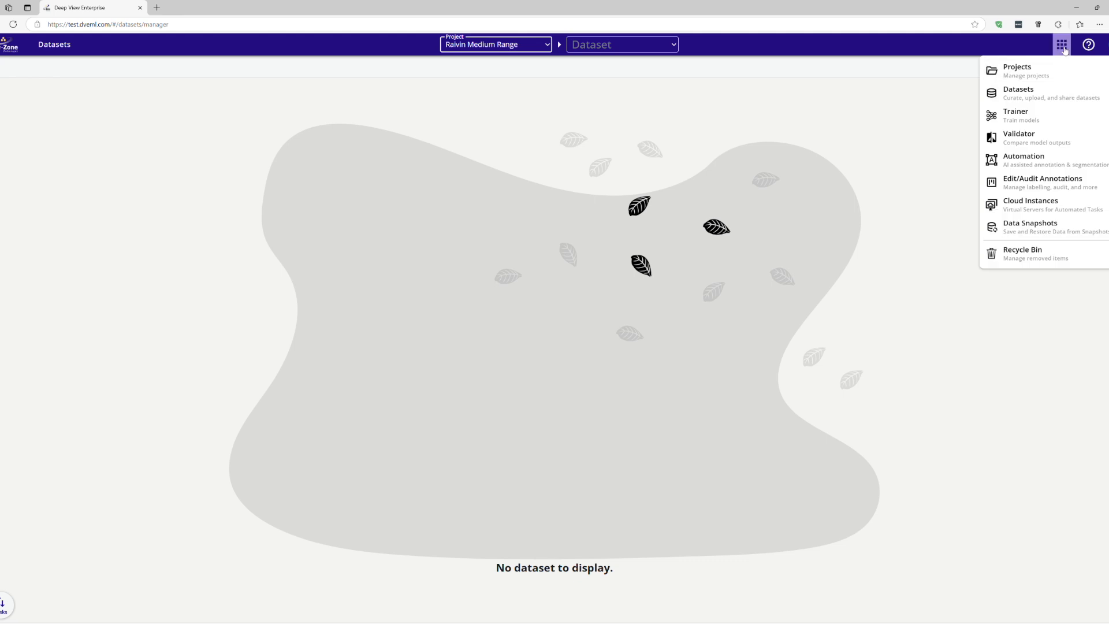
pyautogui.click(1054, 232)
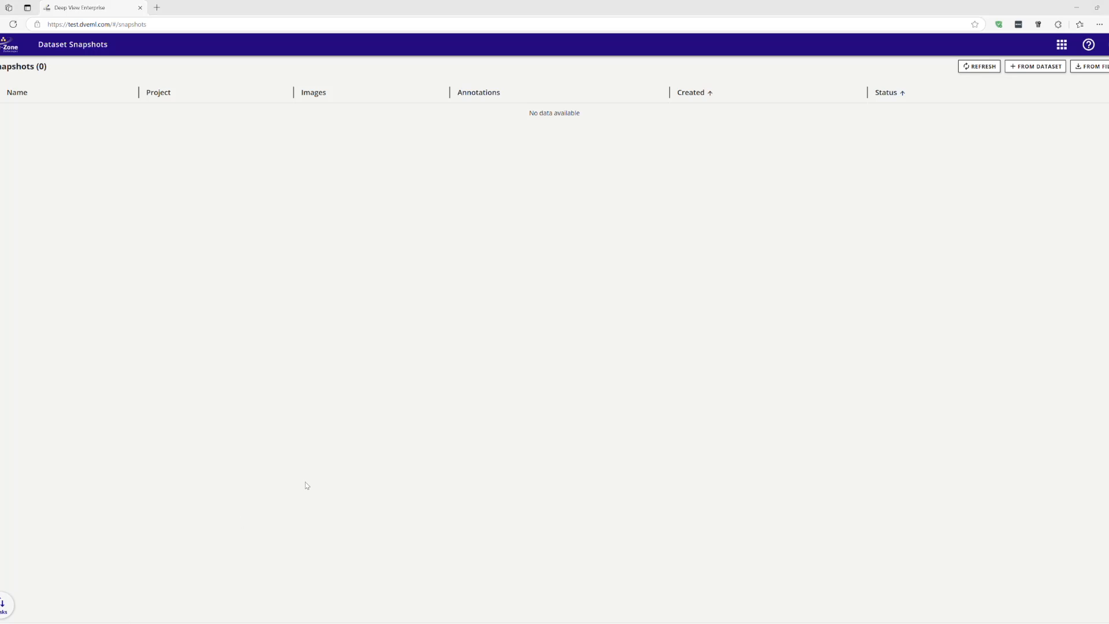
pyautogui.click(580, 404)
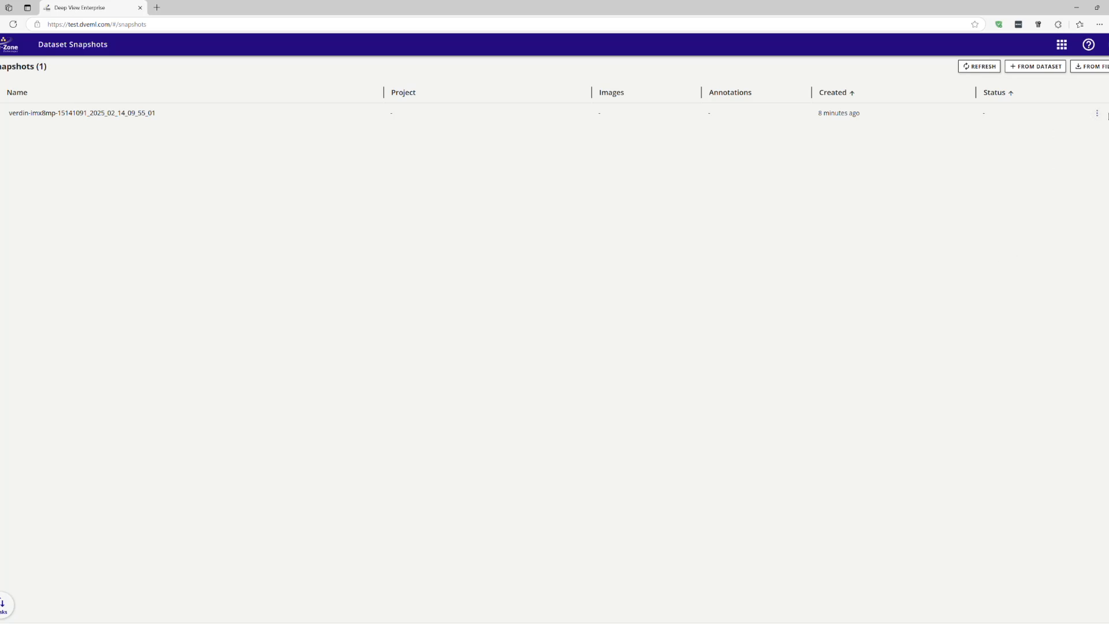
# Restore the 2025_02_14_09_55_01 snapshot into the Raivin Medium Range project with AI Ground Truth Generation enabled, naming the dataset "Yards 2025-02-14".
pyautogui.click(1097, 114)
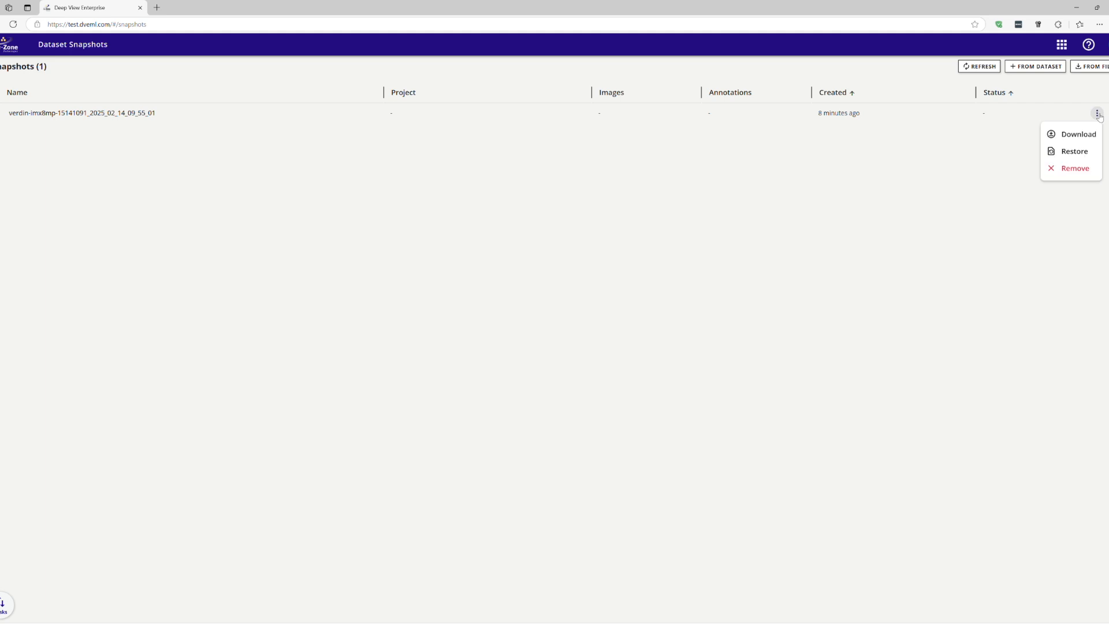
pyautogui.click(1076, 150)
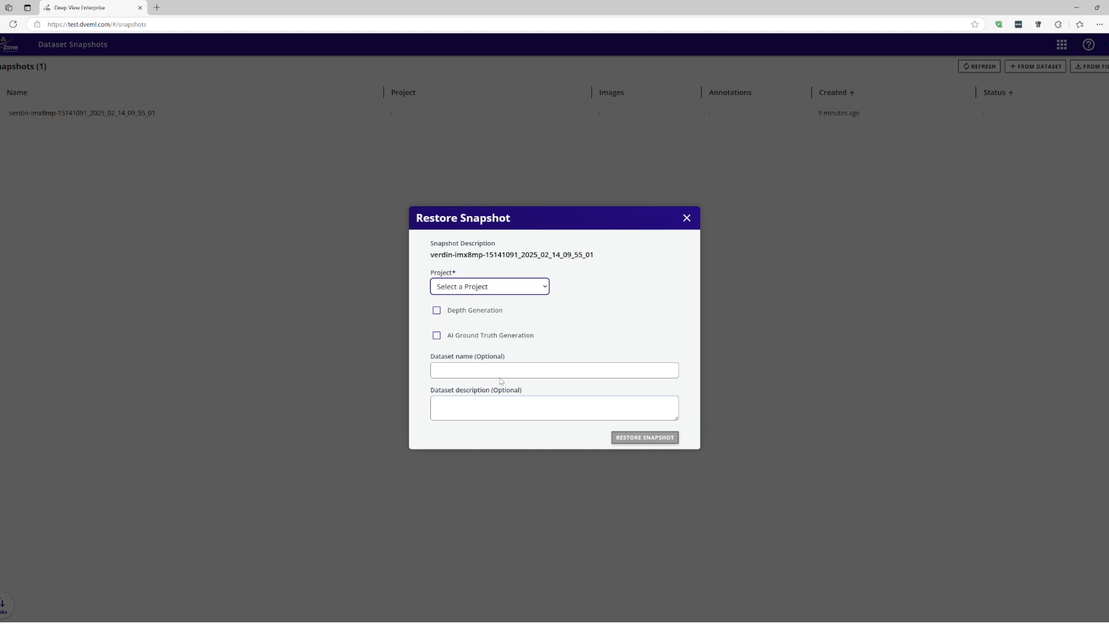
pyautogui.click(493, 399)
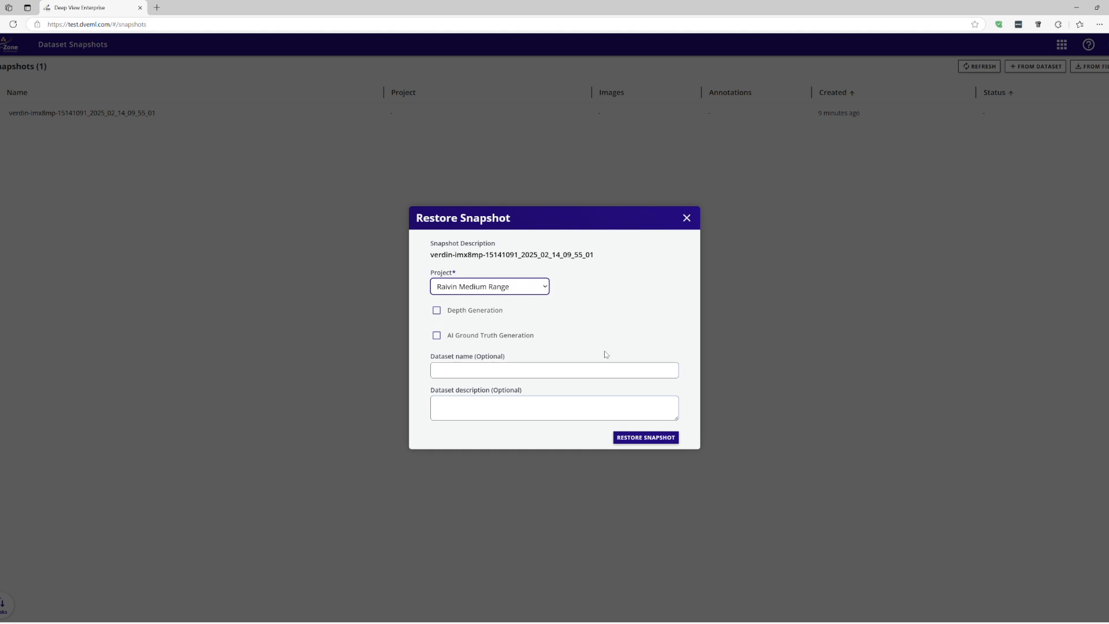
pyautogui.click(480, 341)
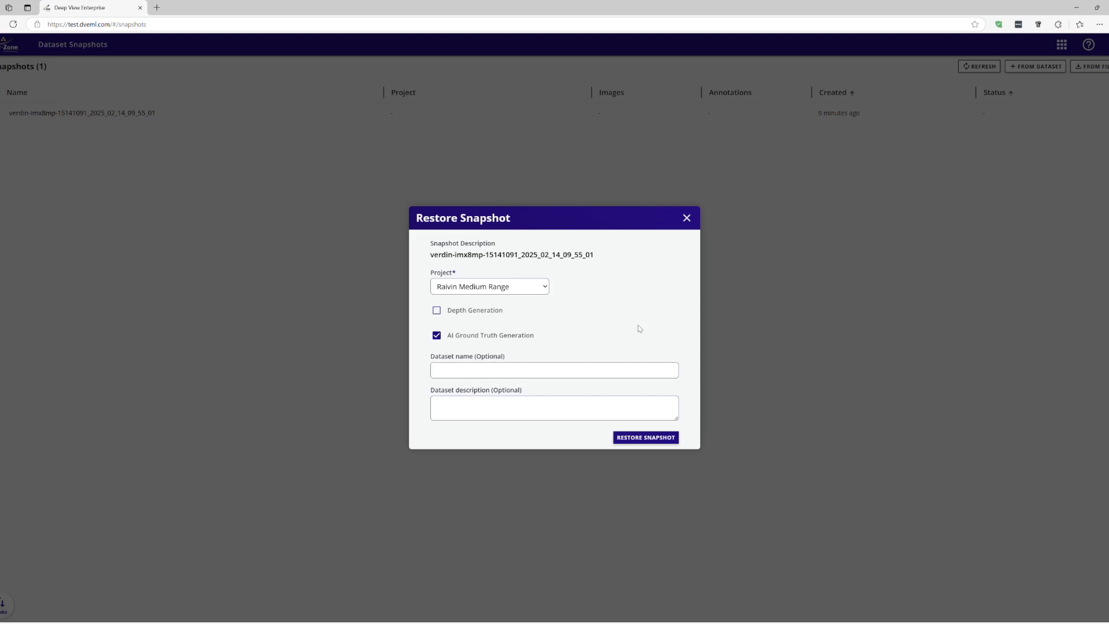
pyautogui.click(437, 335)
pyautogui.click(436, 335)
pyautogui.click(545, 376)
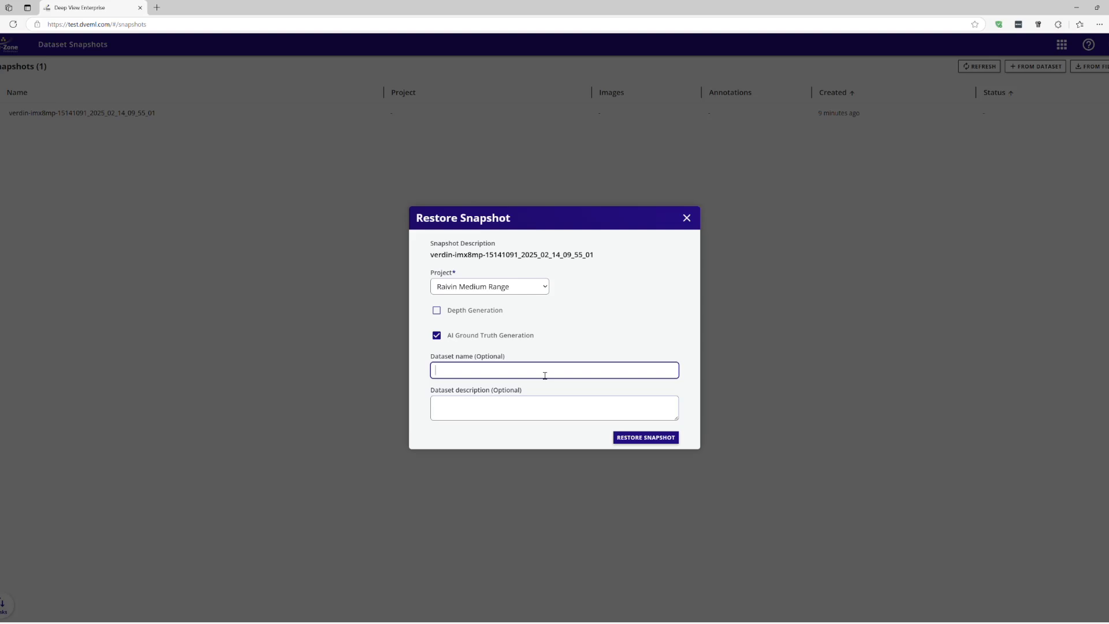
pyautogui.write('Yards 2025-02-14')
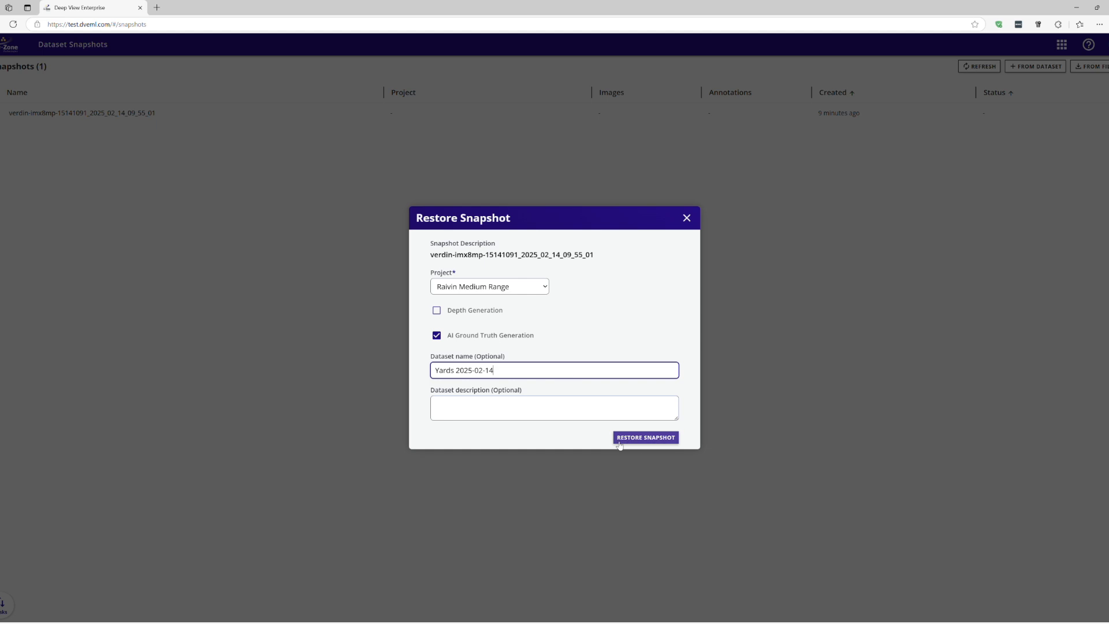
pyautogui.click(652, 440)
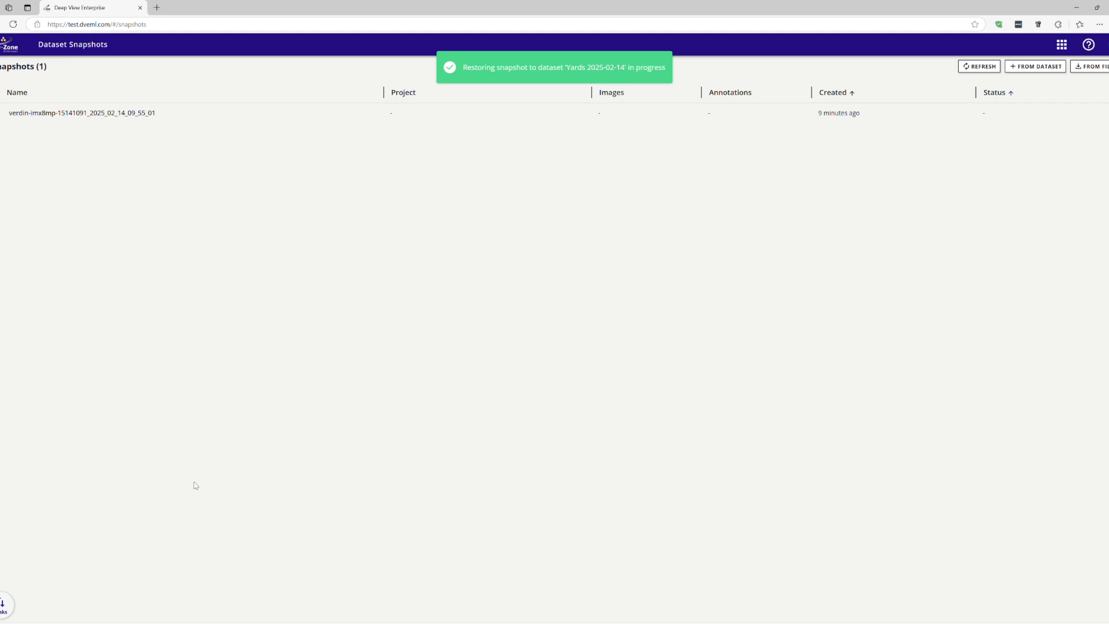
# Check the restore progress of the Yards 2025-02-14 dataset and review its list of labels.
pyautogui.click(1063, 51)
pyautogui.click(1019, 95)
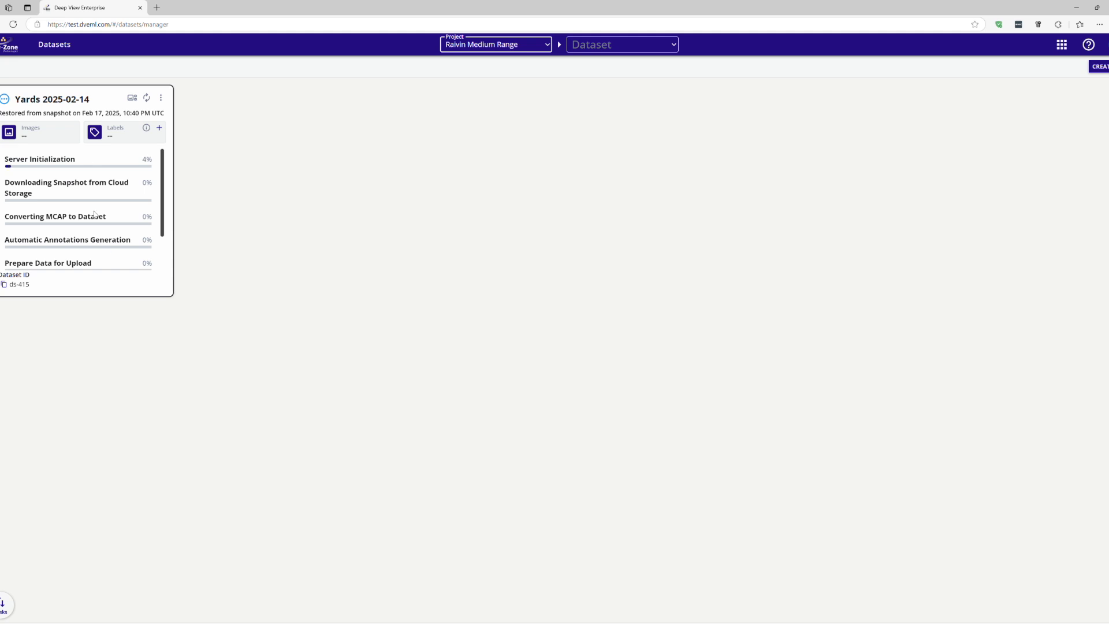
pyautogui.scroll(-1, 95, 214)
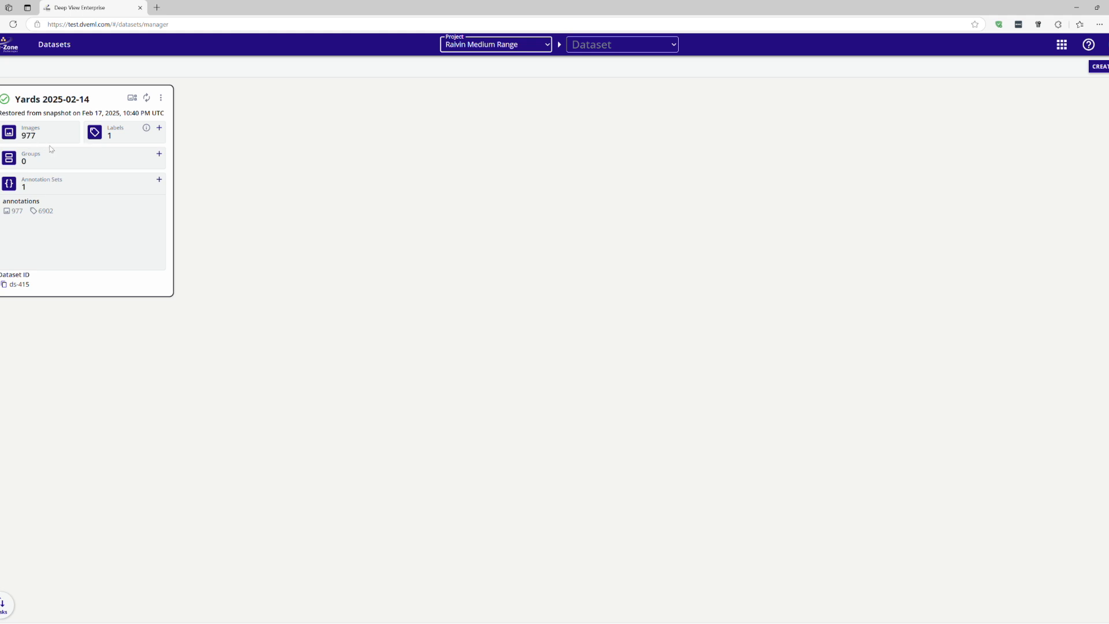
pyautogui.click(146, 128)
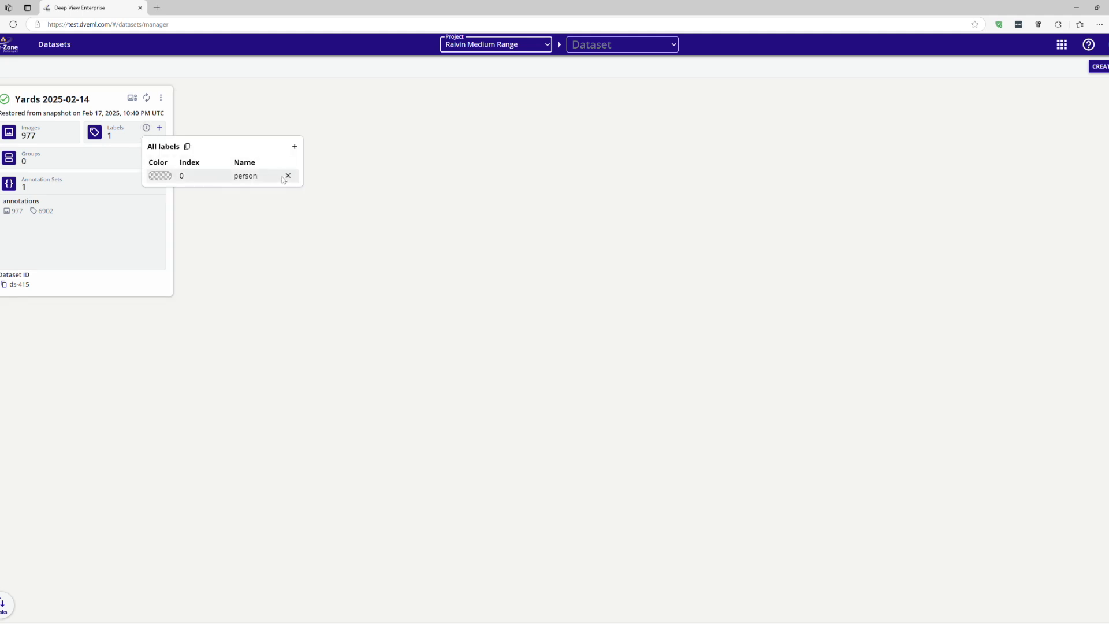
pyautogui.click(449, 168)
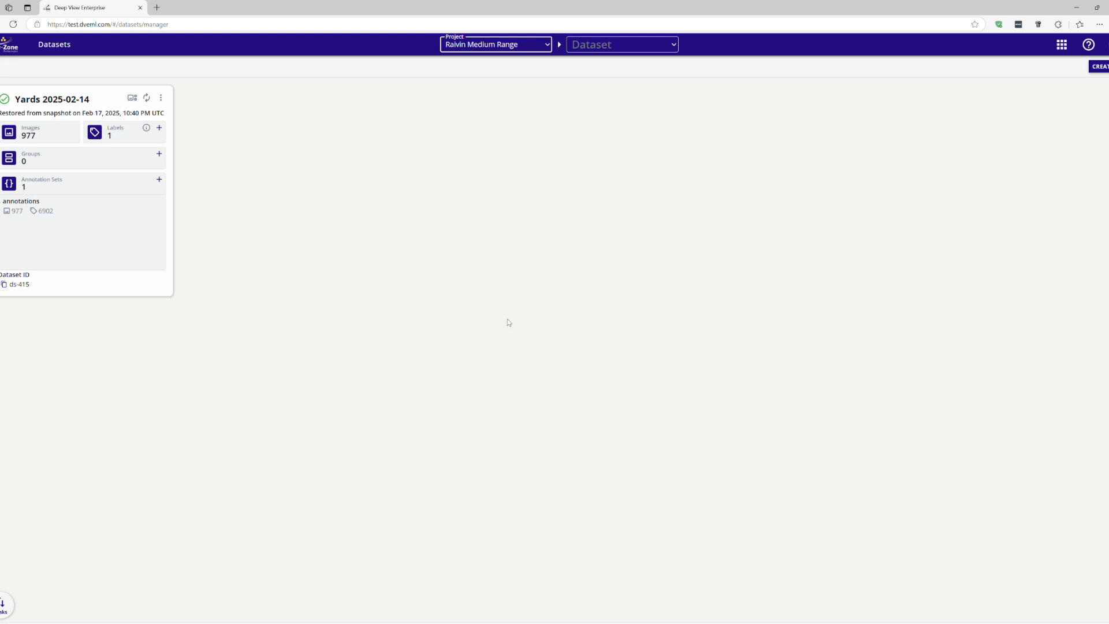
# Open the 2025_02_14_09_47_20 sequence from the Yards 2025-02-14 gallery and check the available playback frame rates.
pyautogui.click(132, 98)
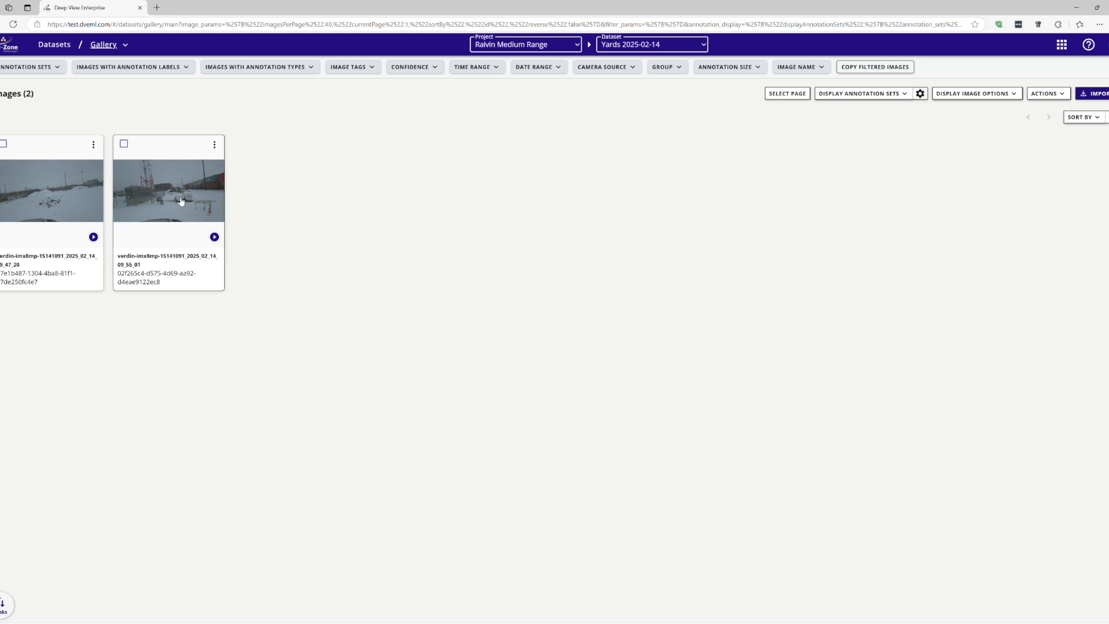
pyautogui.click(66, 203)
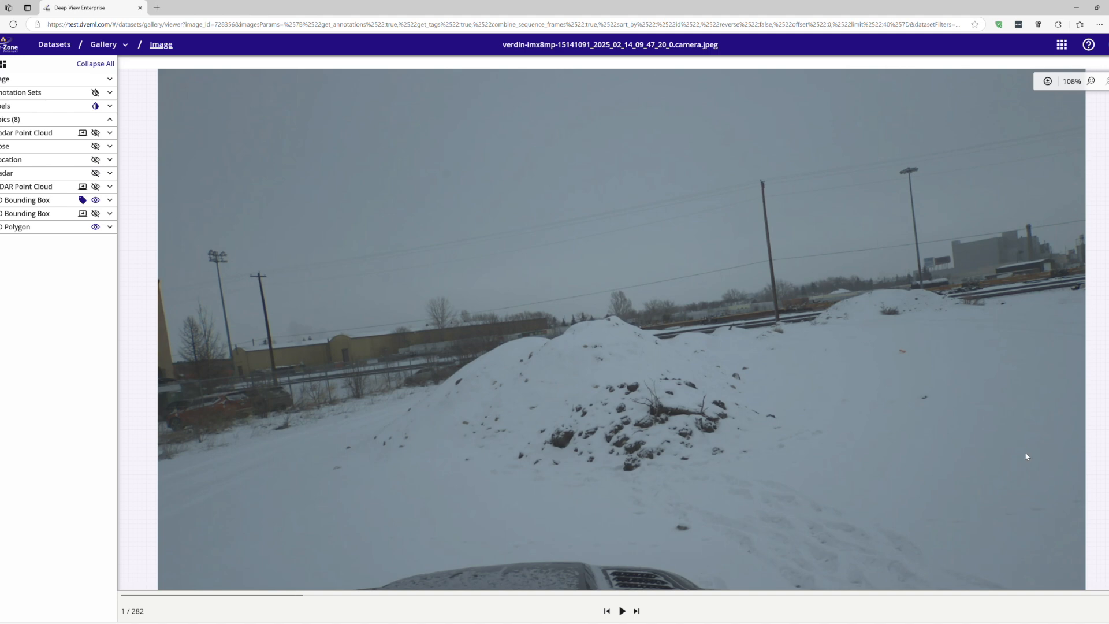
pyautogui.click(1108, 611)
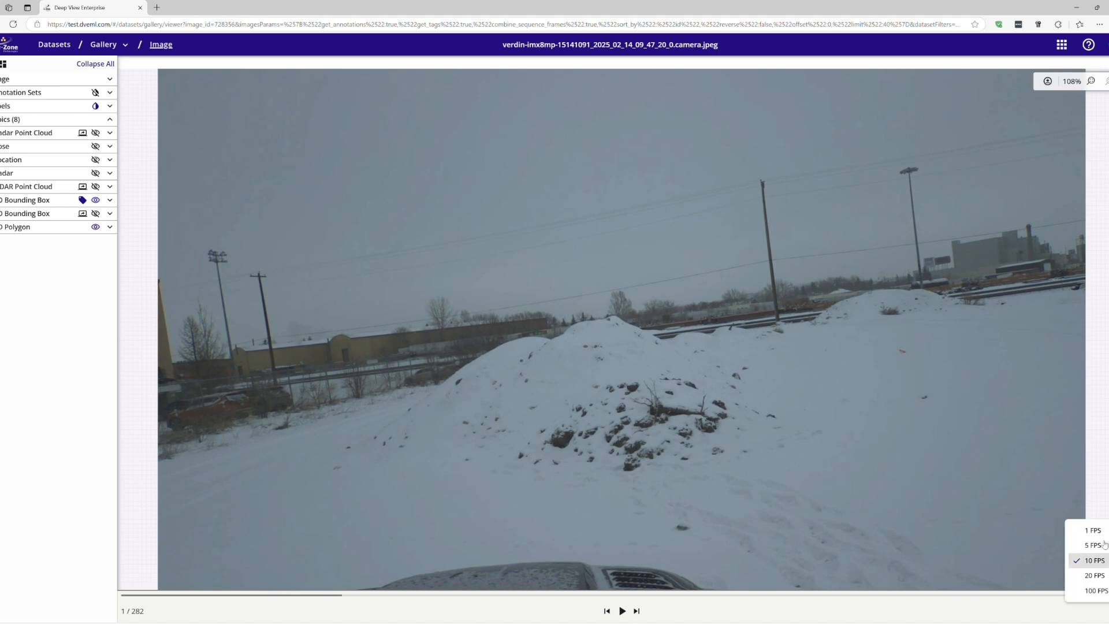
pyautogui.click(1052, 608)
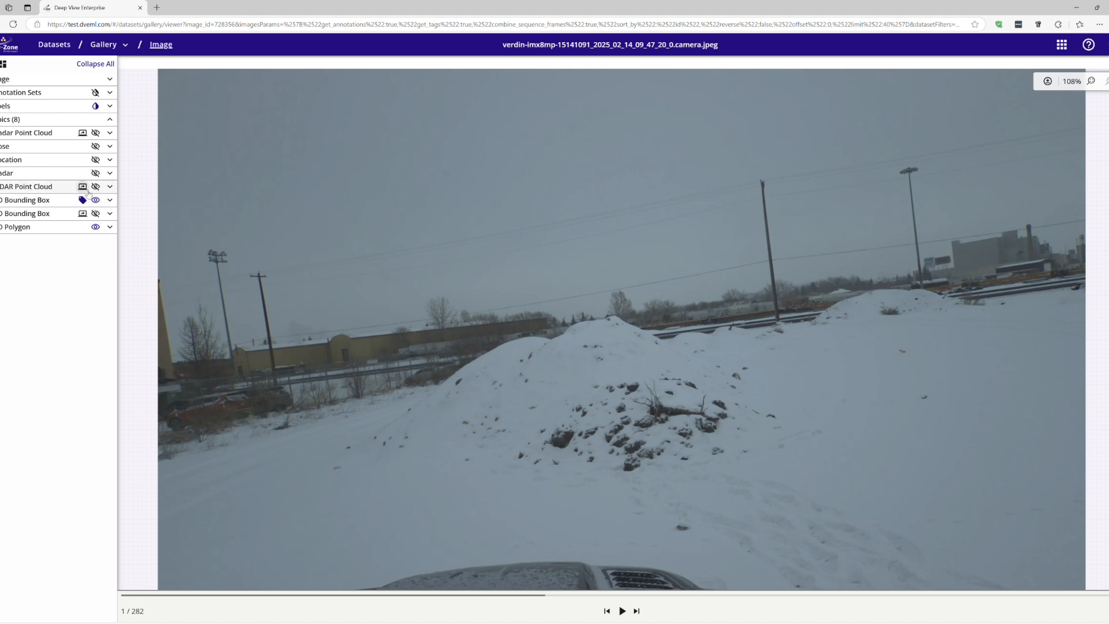
# Show the LiDAR point cloud, radar point cloud and 3D bounding boxes alongside the camera image.
pyautogui.click(96, 187)
pyautogui.moveTo(934, 304); pyautogui.dragTo(875, 316)
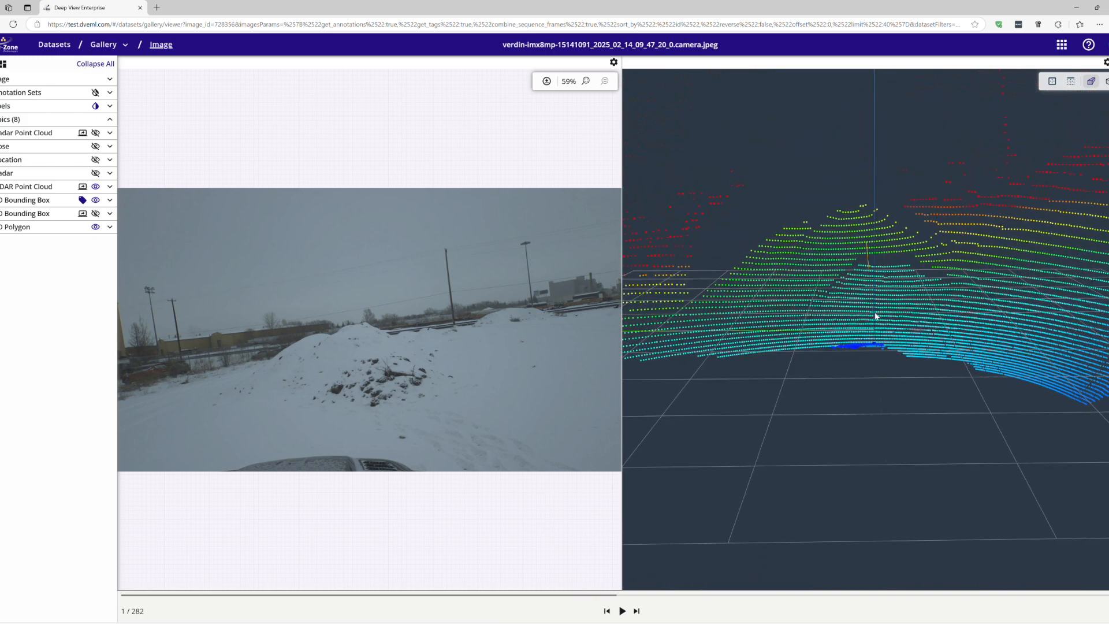
pyautogui.click(96, 133)
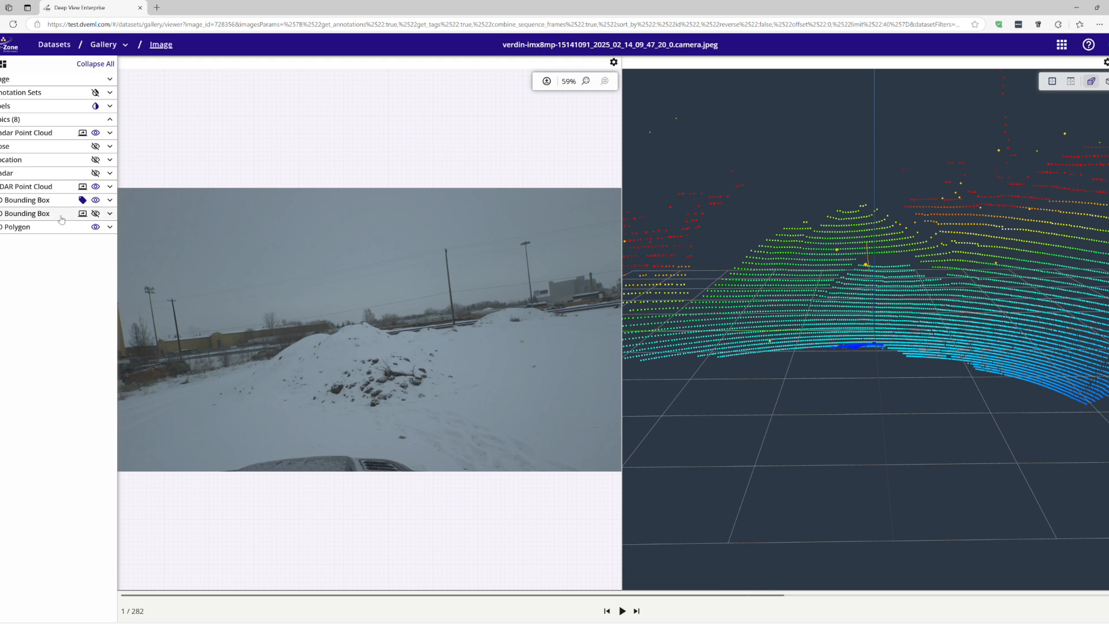
pyautogui.click(96, 214)
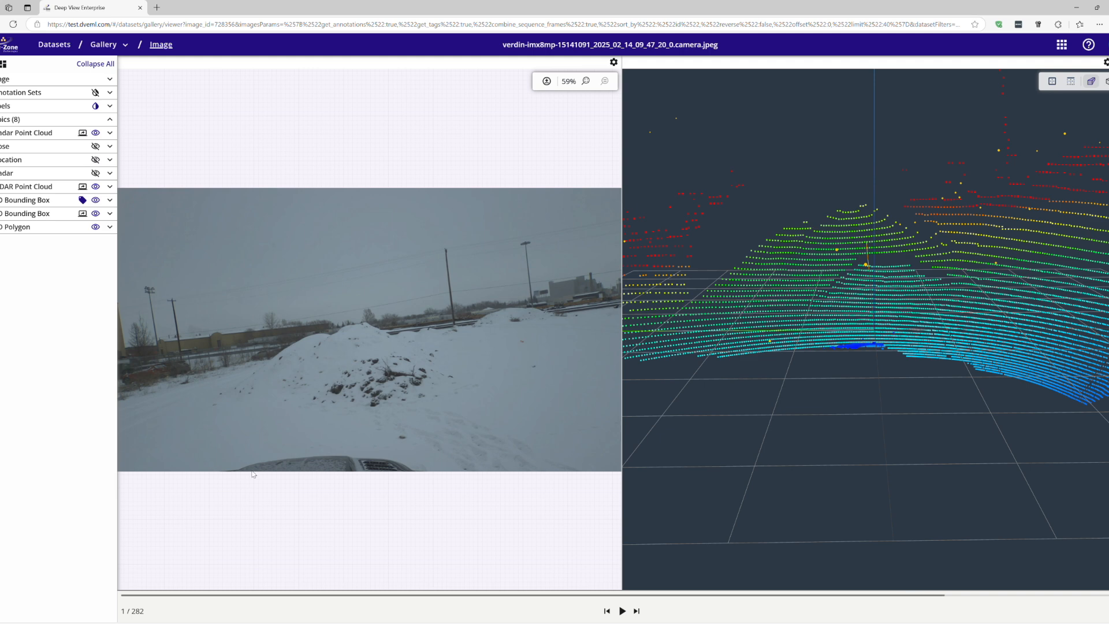
# Play the sequence at 5 FPS and pause it at frame 122 to examine the person annotations.
pyautogui.click(622, 611)
pyautogui.click(1104, 610)
pyautogui.click(1095, 563)
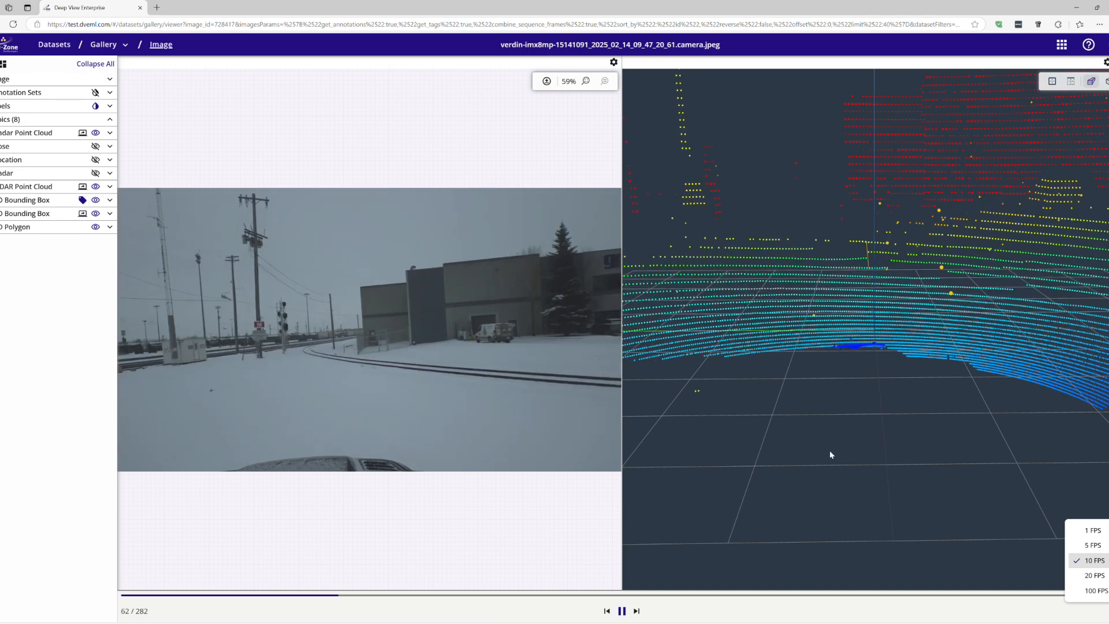
pyautogui.click(1094, 544)
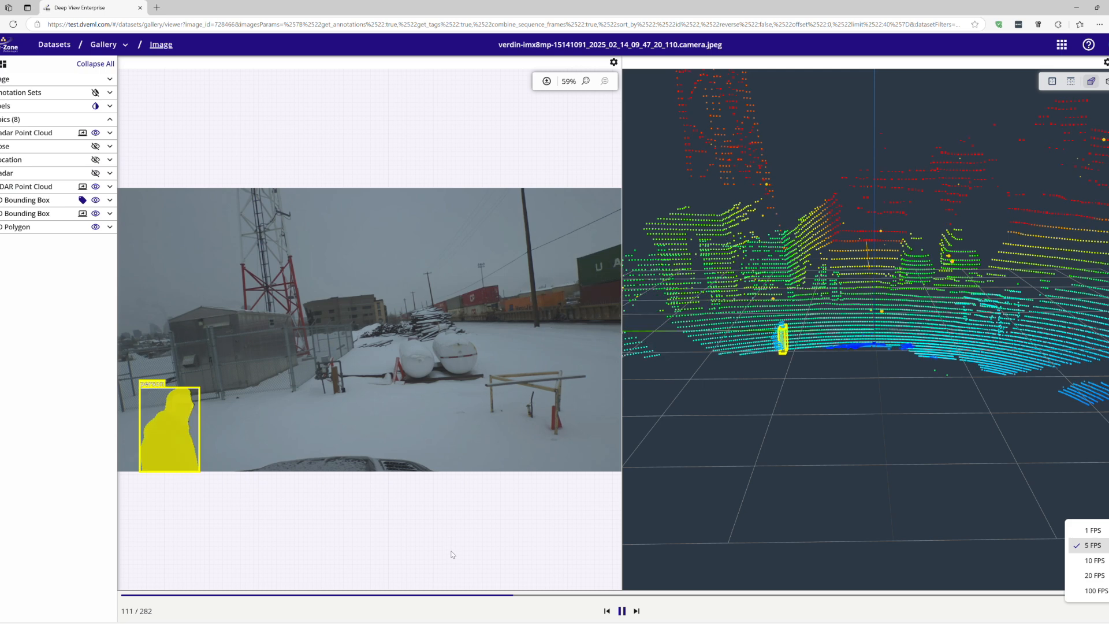
pyautogui.click(622, 610)
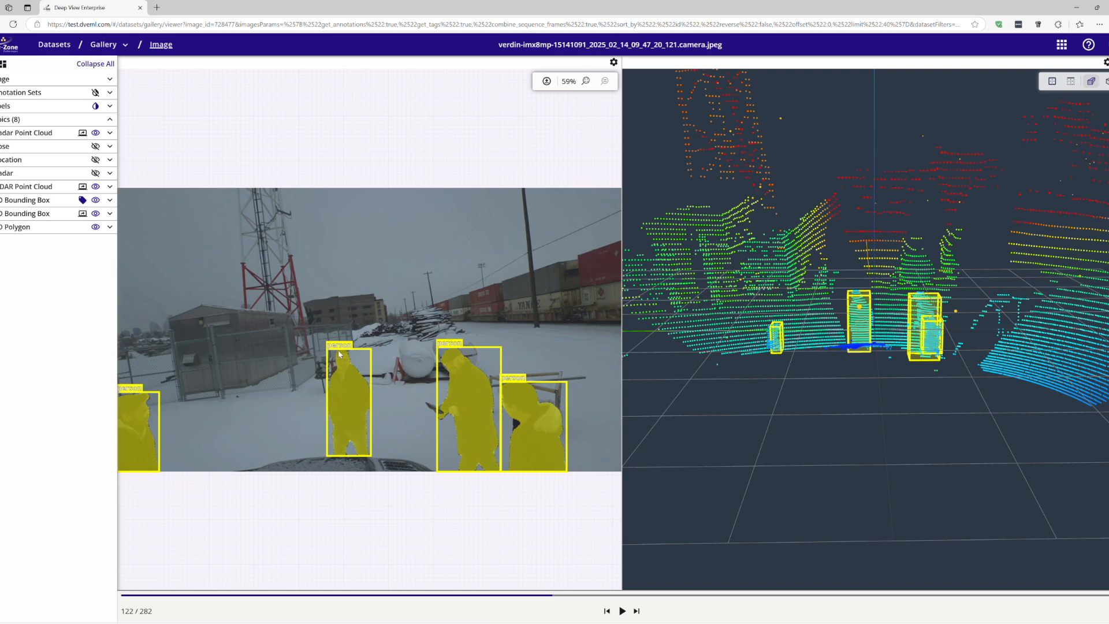
# Inspect the 3D bounding boxes from another angle and continue playback to frame 270.
pyautogui.moveTo(646, 392); pyautogui.dragTo(734, 409)
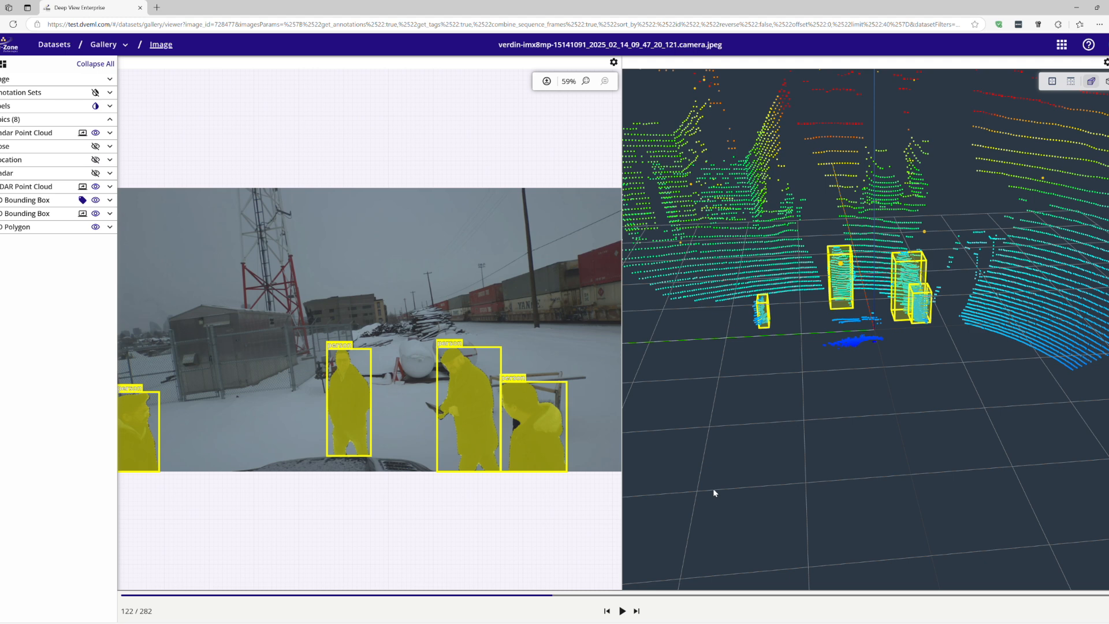
pyautogui.click(1094, 610)
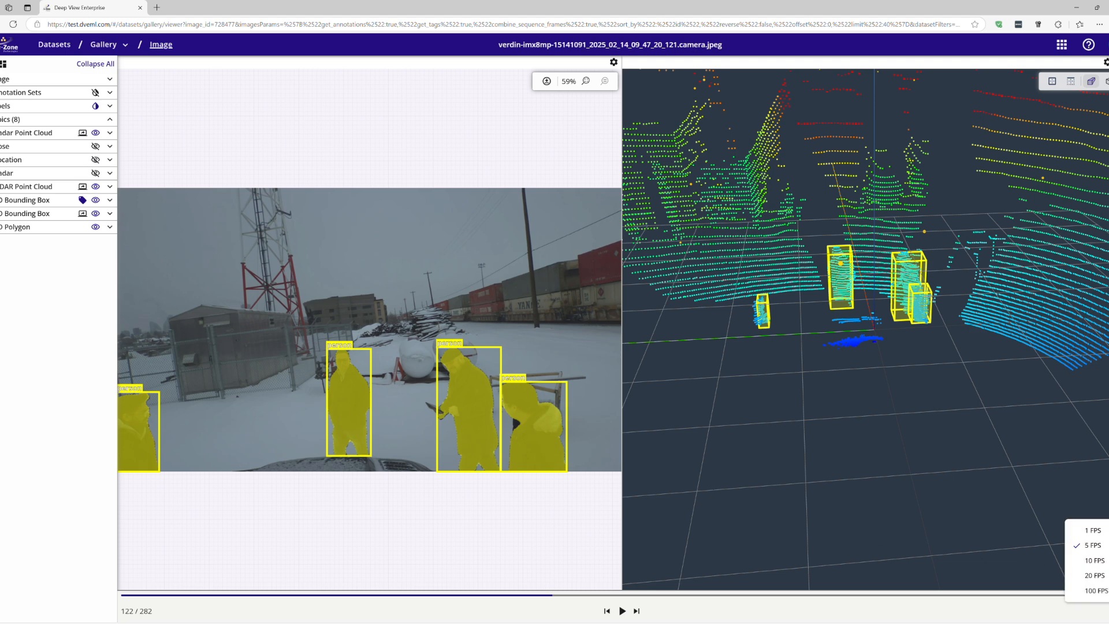
pyautogui.click(622, 610)
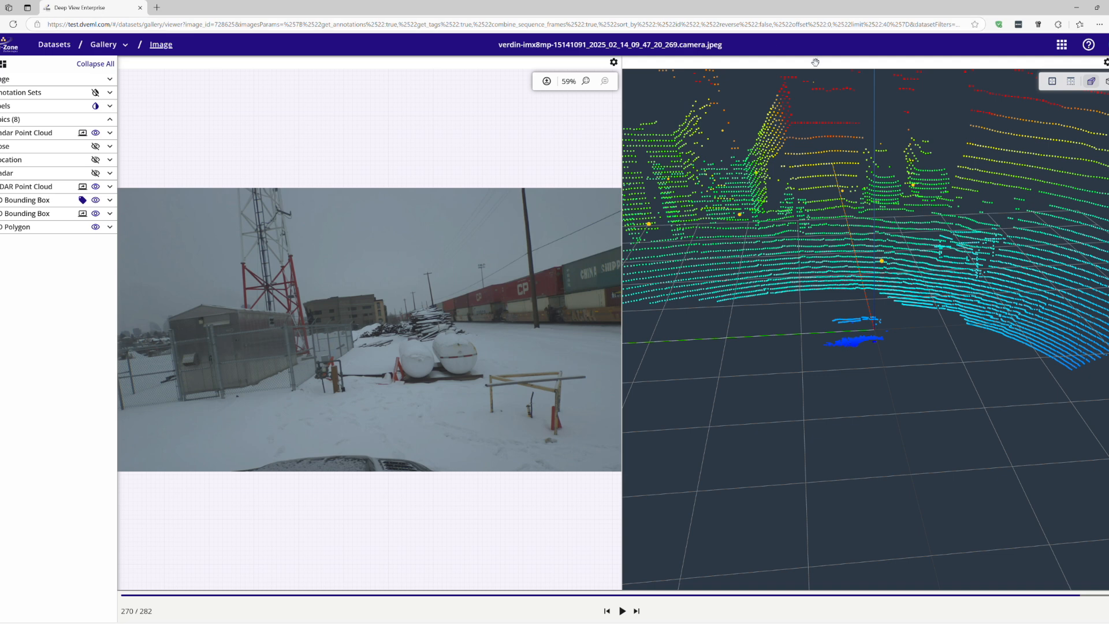
# Restore the same snapshot into Raivin Medium Range without AI Ground Truth Generation, naming the dataset "Yards 2025-02-14 (No AGTG)".
pyautogui.click(1064, 52)
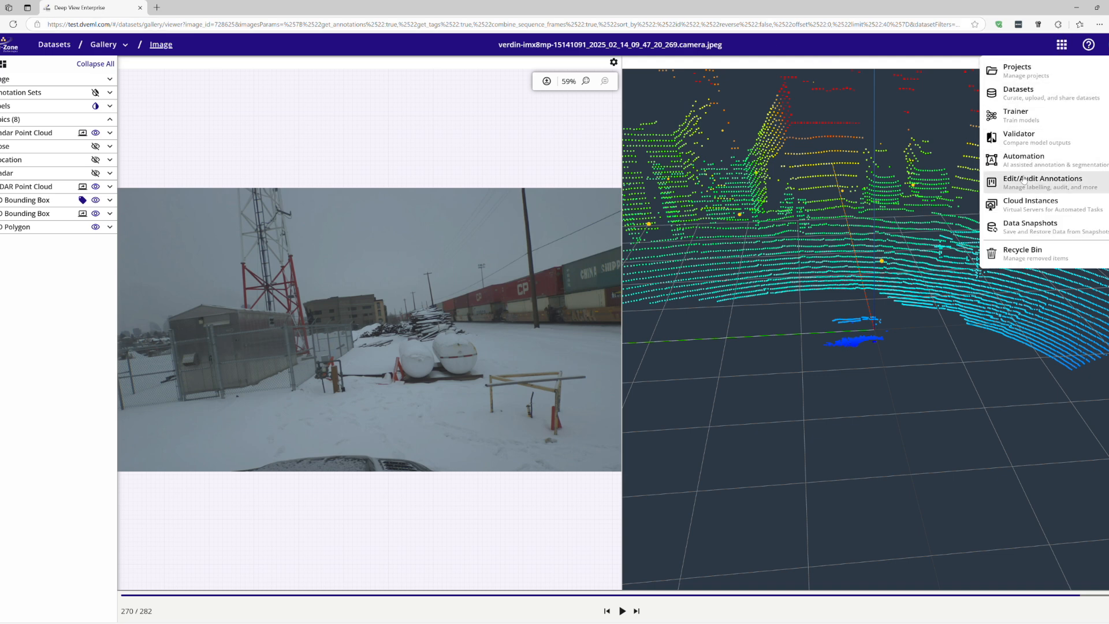
pyautogui.click(1032, 231)
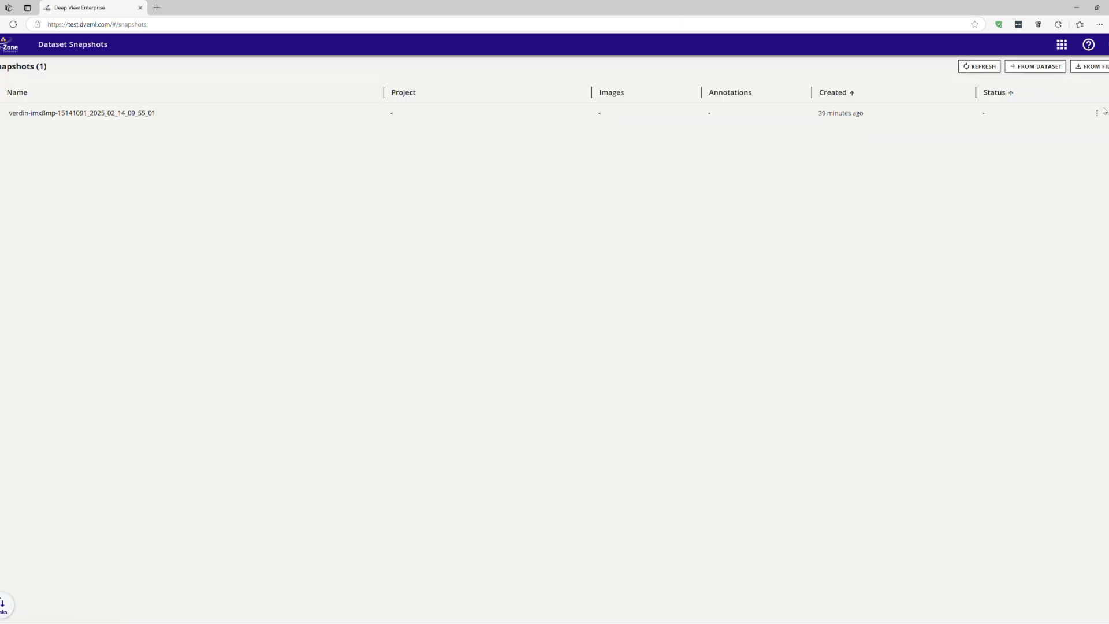
pyautogui.click(1097, 113)
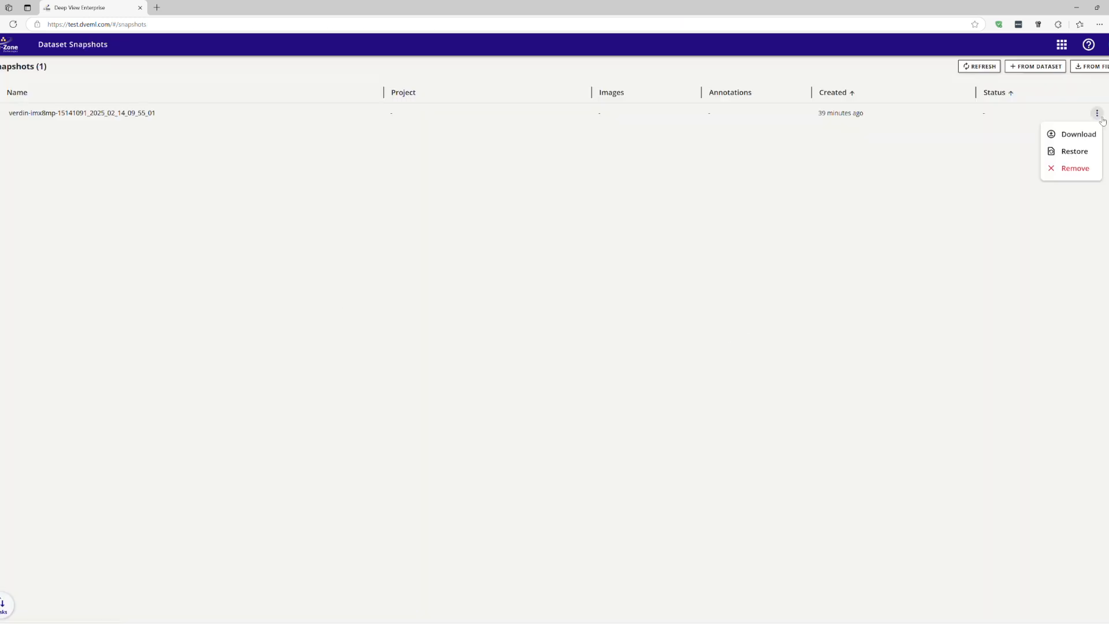
pyautogui.click(1075, 150)
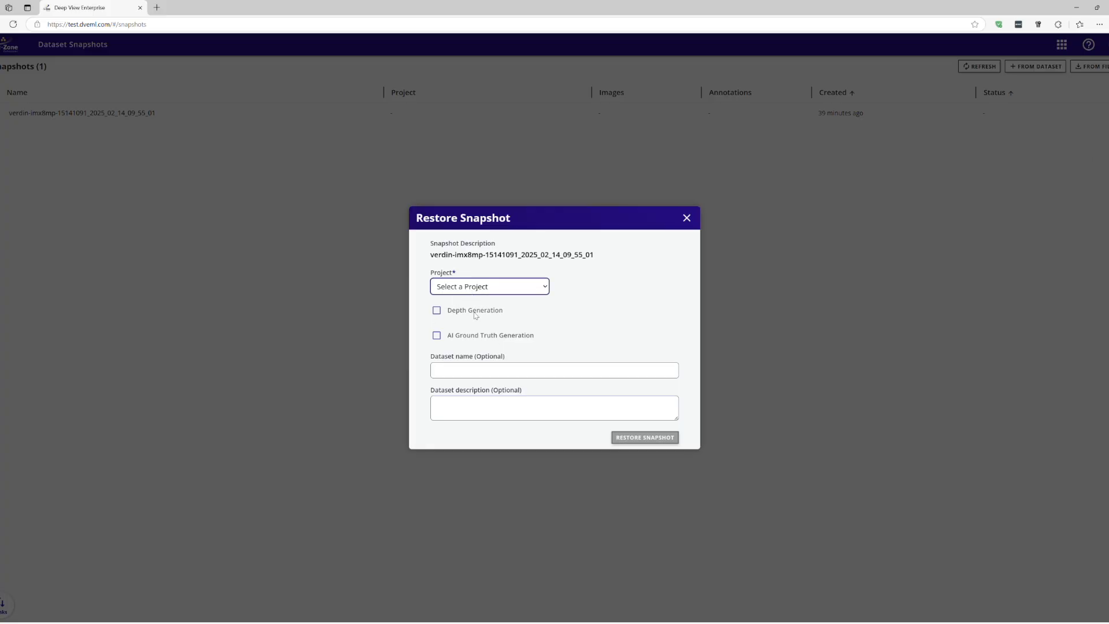
pyautogui.click(507, 399)
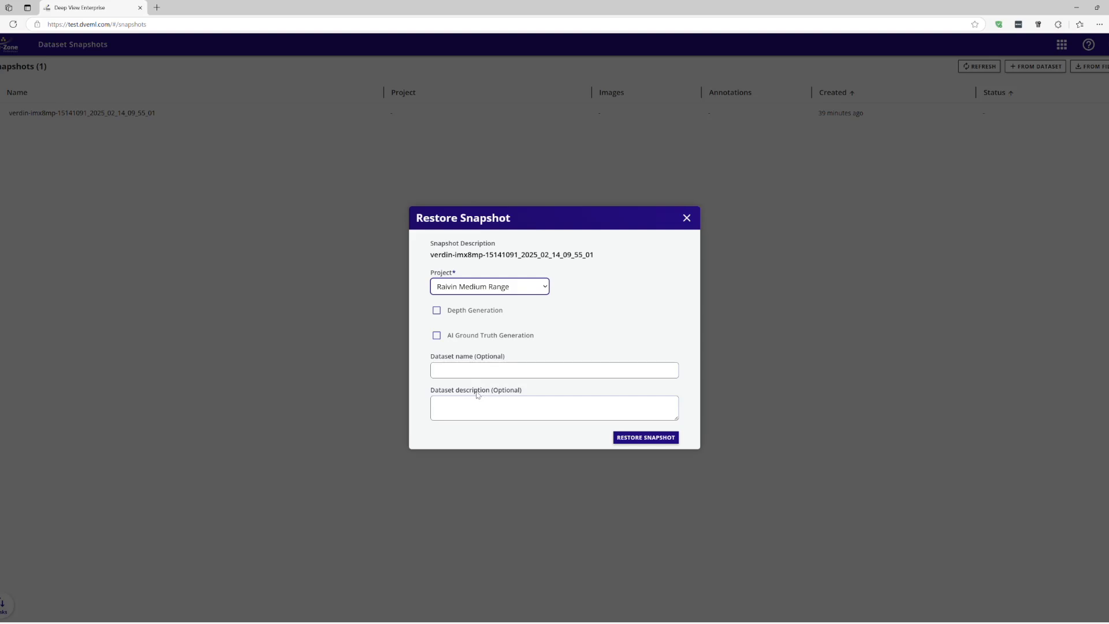
pyautogui.click(458, 397)
pyautogui.click(495, 378)
pyautogui.write('Yards 2025-02-14 (N')
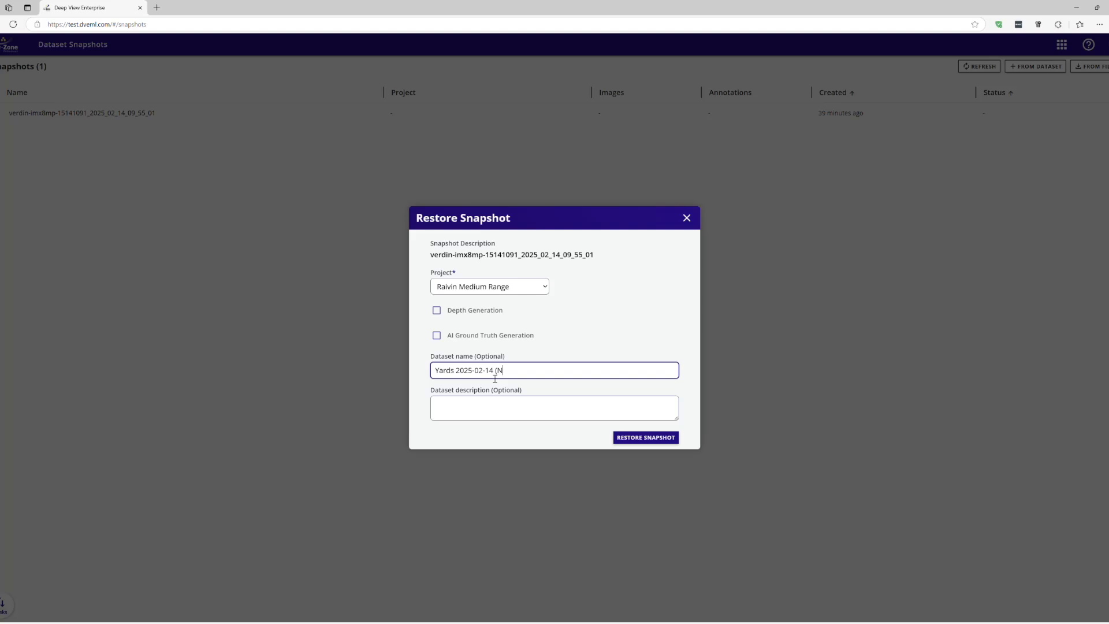
pyautogui.write('o AGTG')
pyautogui.click(661, 443)
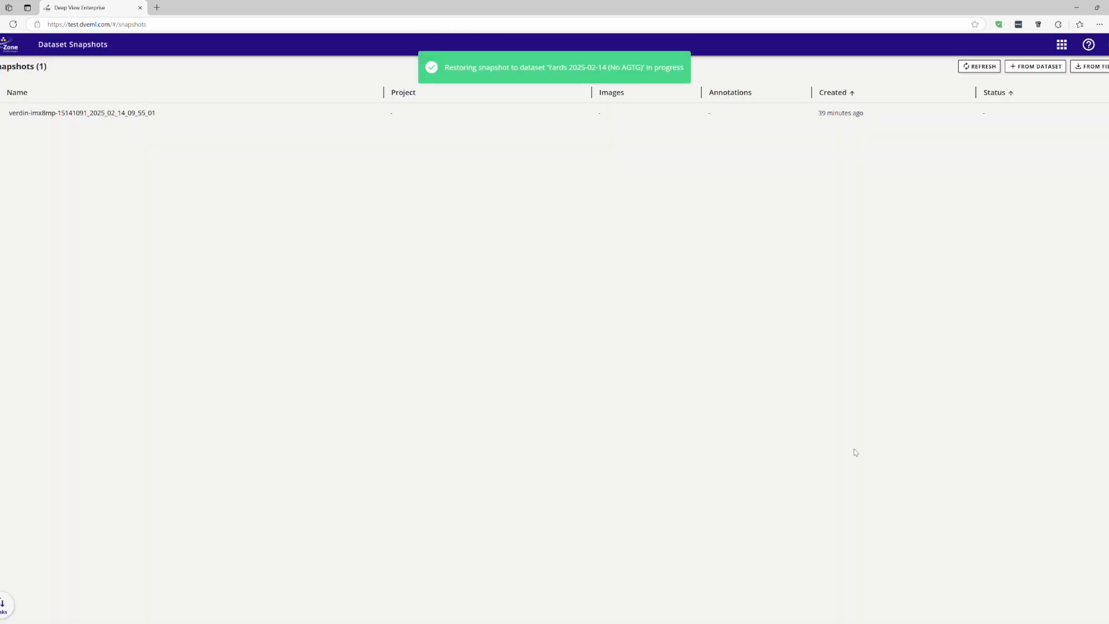
# Open the verdin-imx8mp-15141091_2025_02_14_09_55_01 sequence from the "Yards 2025-02-14 (No AGTG)" dataset in Raivin Medium Range.
pyautogui.click(1061, 45)
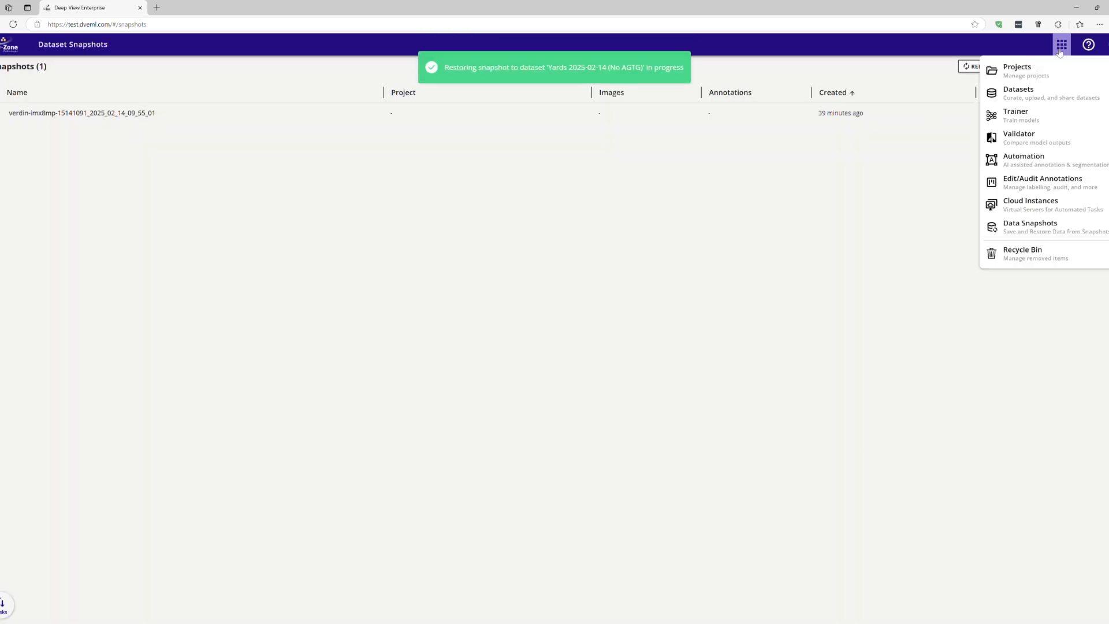
pyautogui.click(1017, 89)
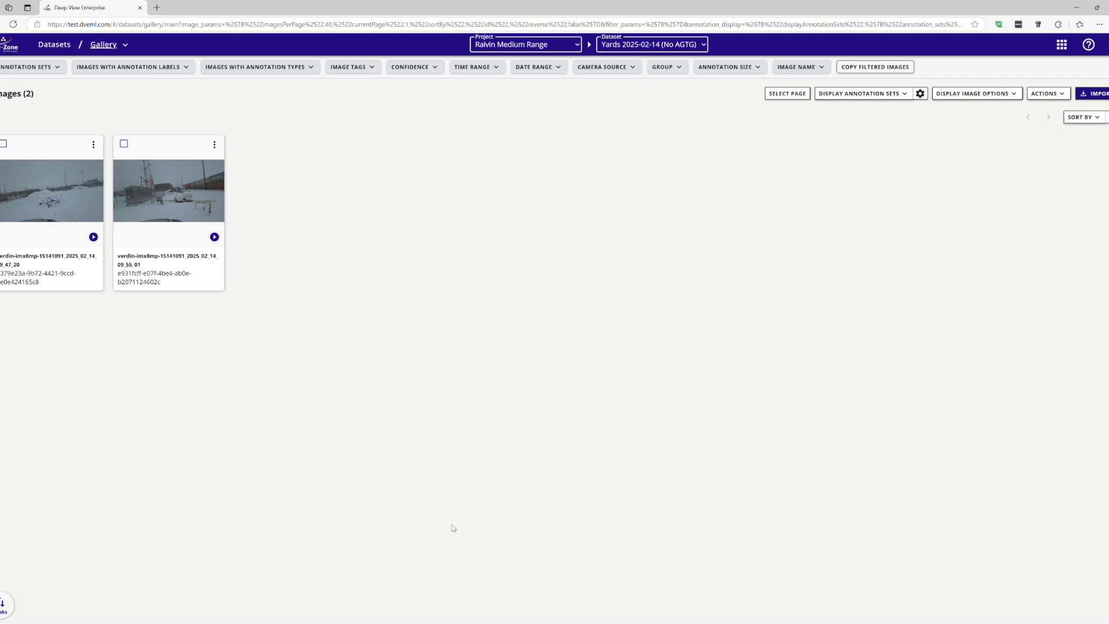
pyautogui.click(185, 196)
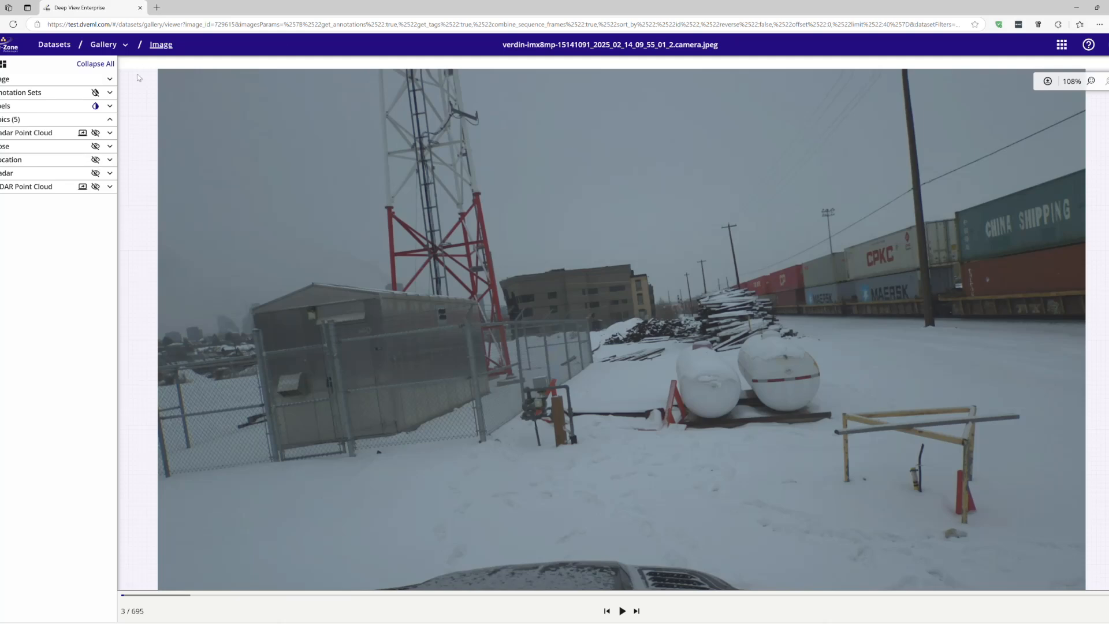
# Review the sequence's annotation sets and labels, and open the "annotations" set for editing.
pyautogui.click(110, 92)
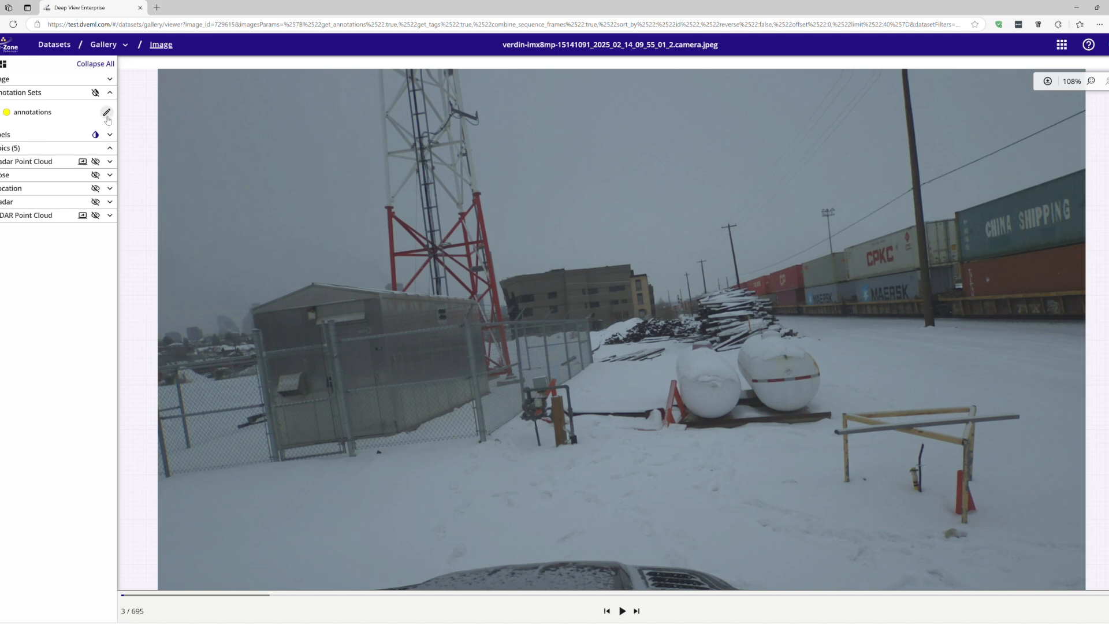
pyautogui.click(110, 134)
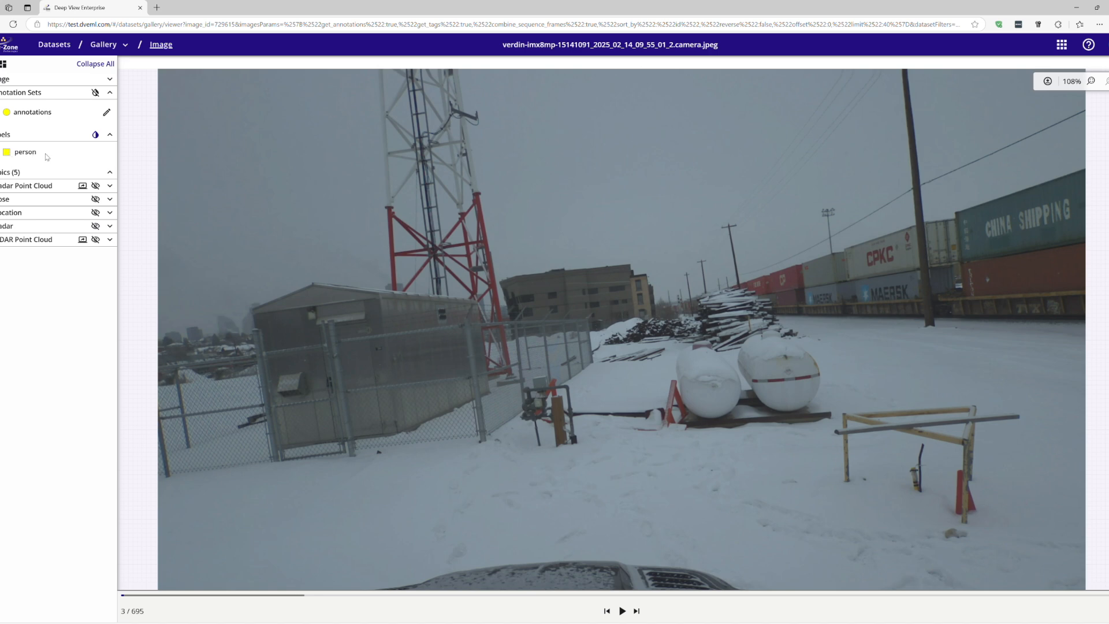
pyautogui.click(113, 135)
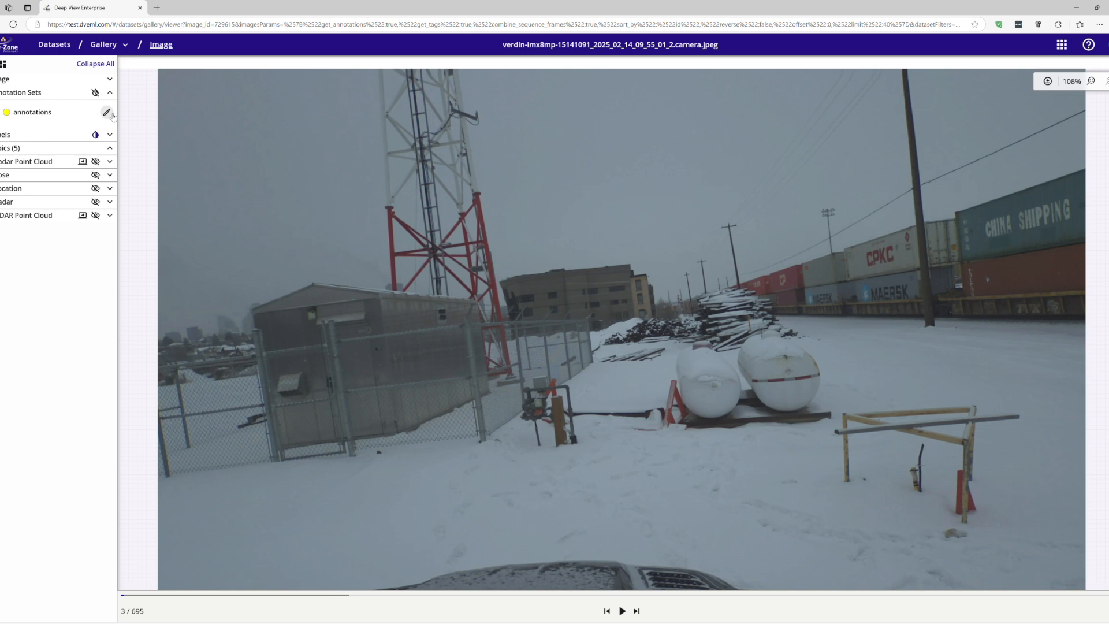
pyautogui.click(112, 114)
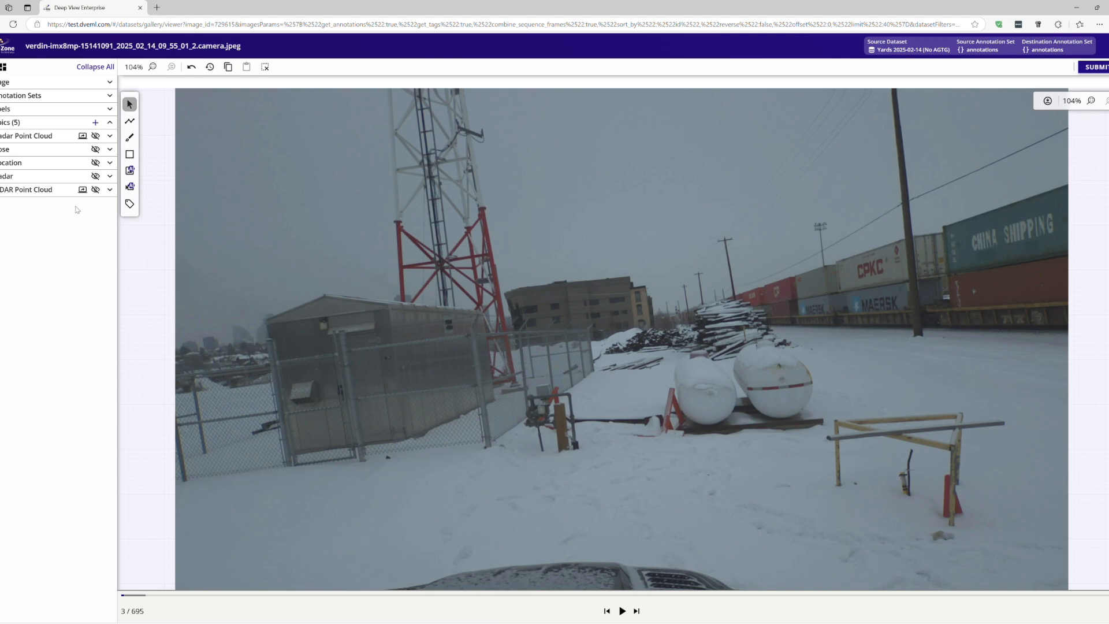
# Show the LiDAR point cloud beside the camera image and inspect it from several angles at frame 345.
pyautogui.click(96, 190)
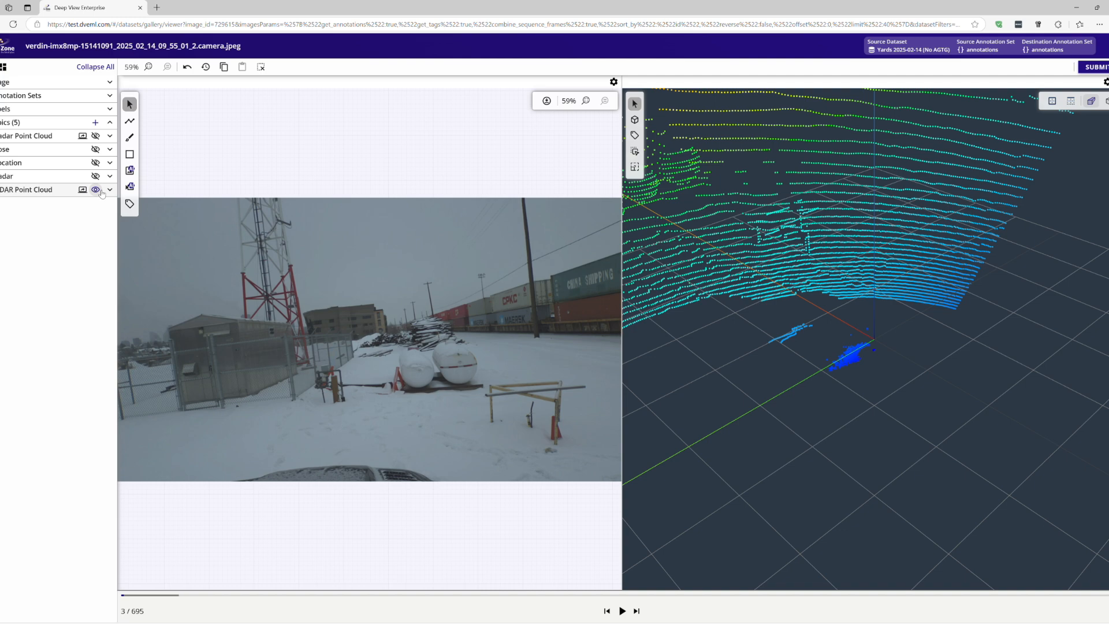
pyautogui.moveTo(924, 440); pyautogui.dragTo(887, 386)
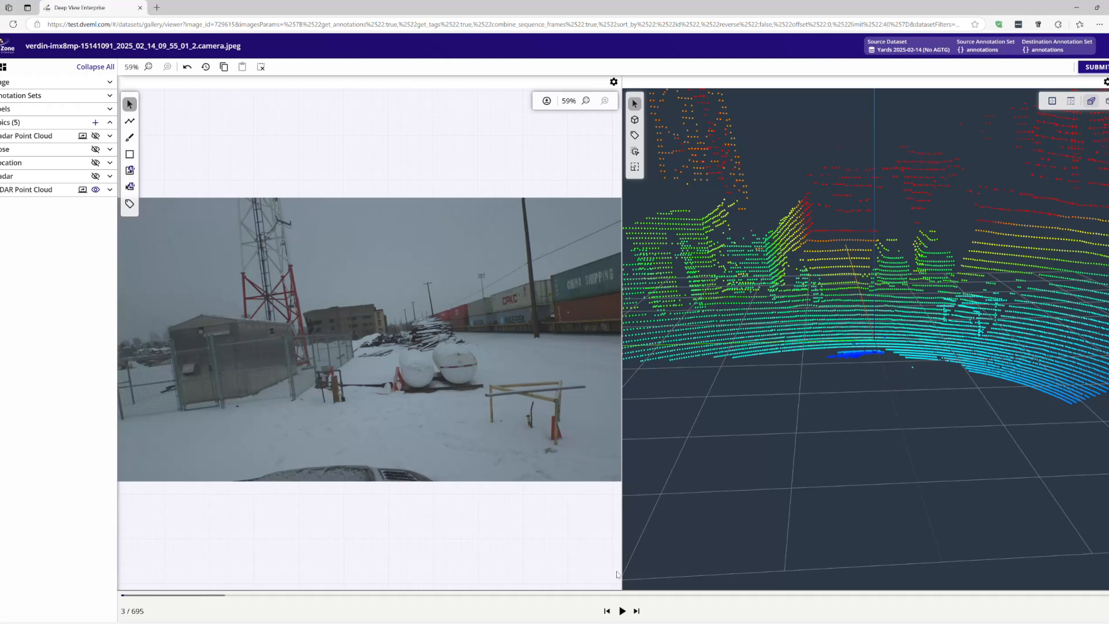
pyautogui.click(619, 595)
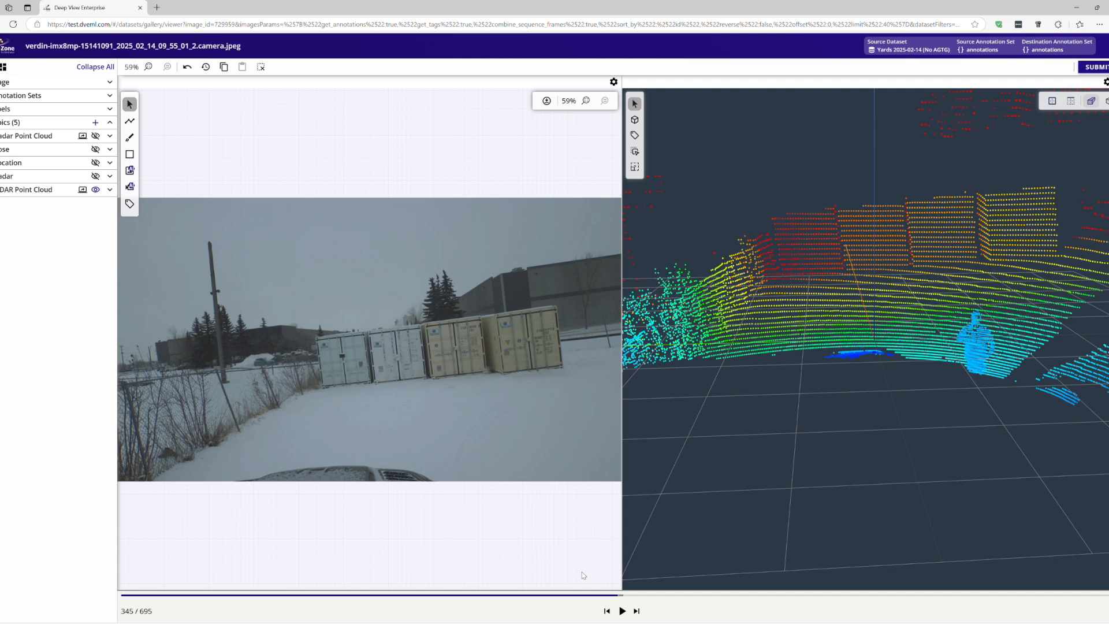
pyautogui.moveTo(961, 309); pyautogui.dragTo(1082, 400)
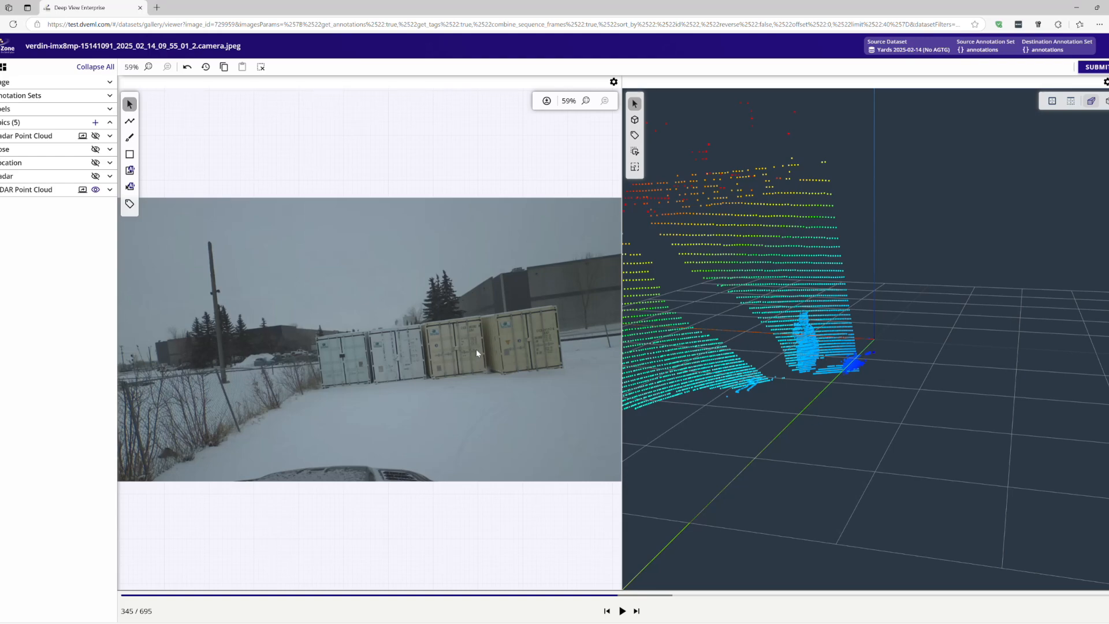
pyautogui.moveTo(881, 444); pyautogui.dragTo(803, 452)
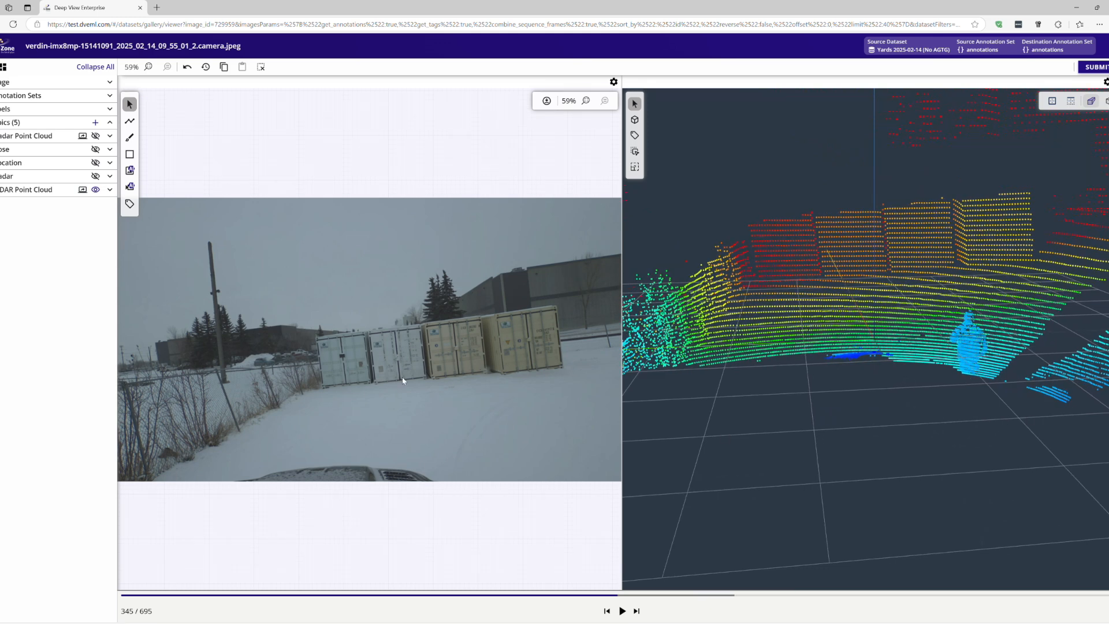
# Advance the sequence frame by frame to frame 349, where the person is in the camera image.
pyautogui.click(638, 616)
pyautogui.click(640, 615)
pyautogui.click(642, 616)
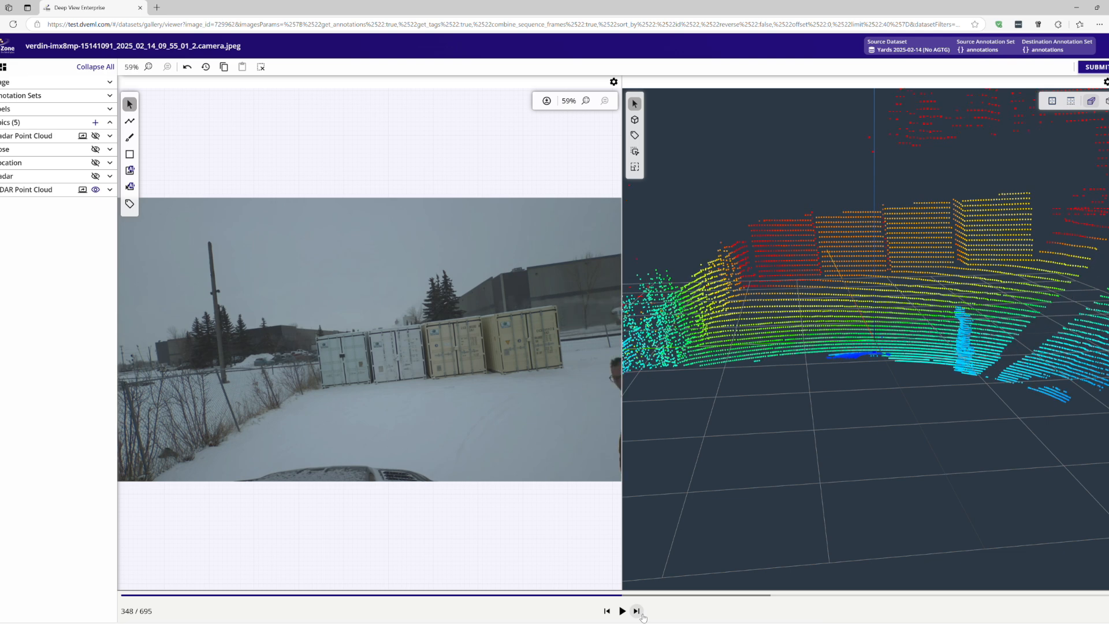
pyautogui.click(637, 612)
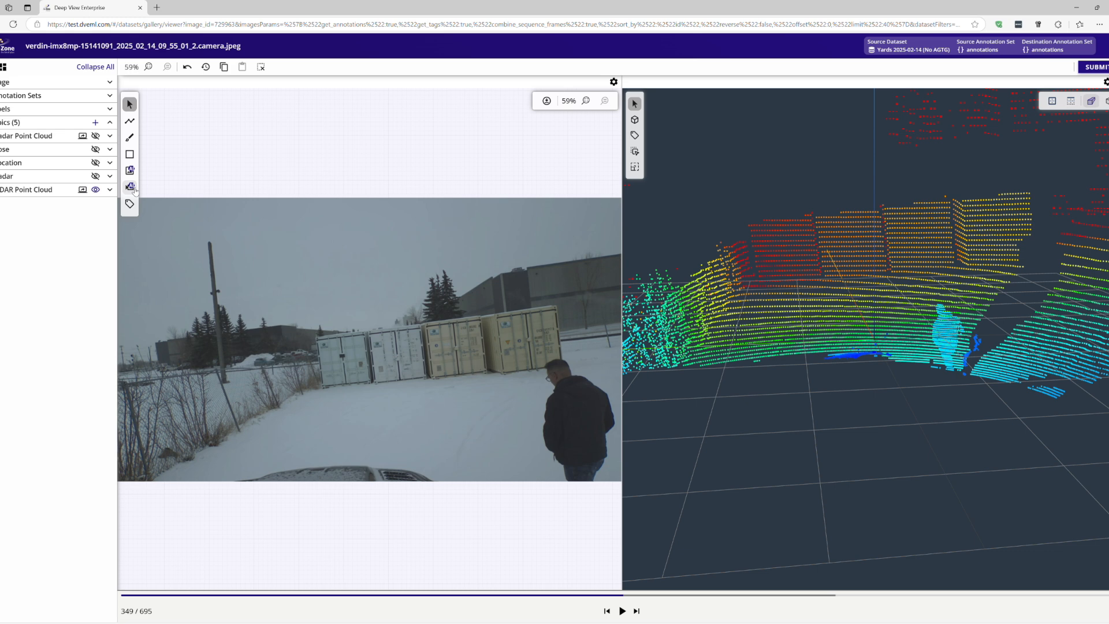
# Start AI-assisted sequence segmentation on the running SAM server and initialize its state for frames 349 to 695.
pyautogui.click(130, 187)
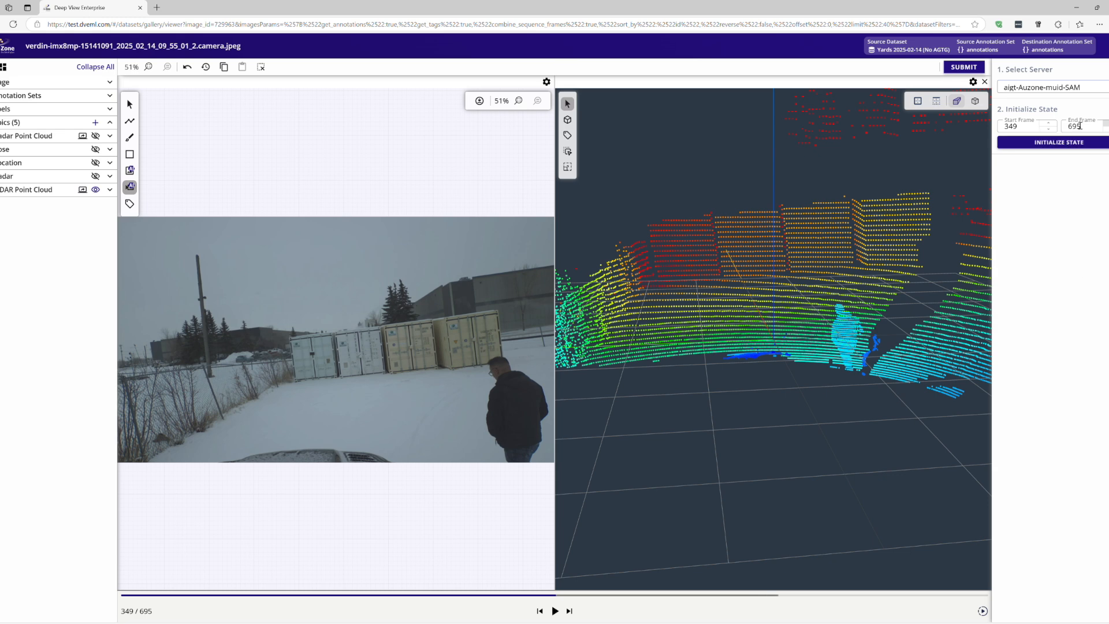
pyautogui.click(1066, 91)
pyautogui.click(1069, 145)
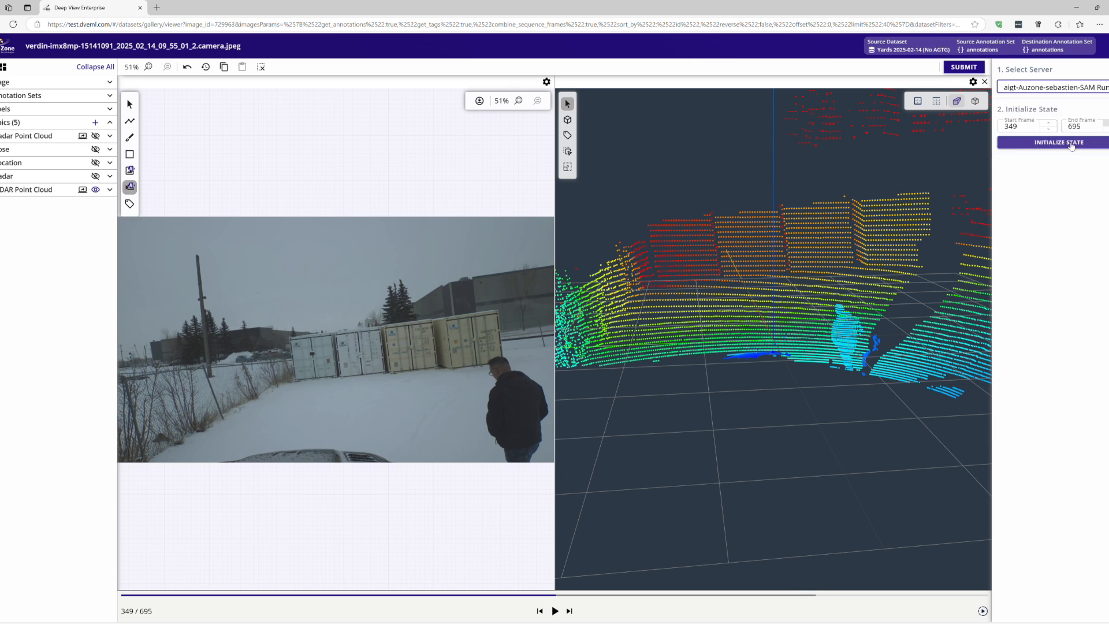
pyautogui.click(1058, 146)
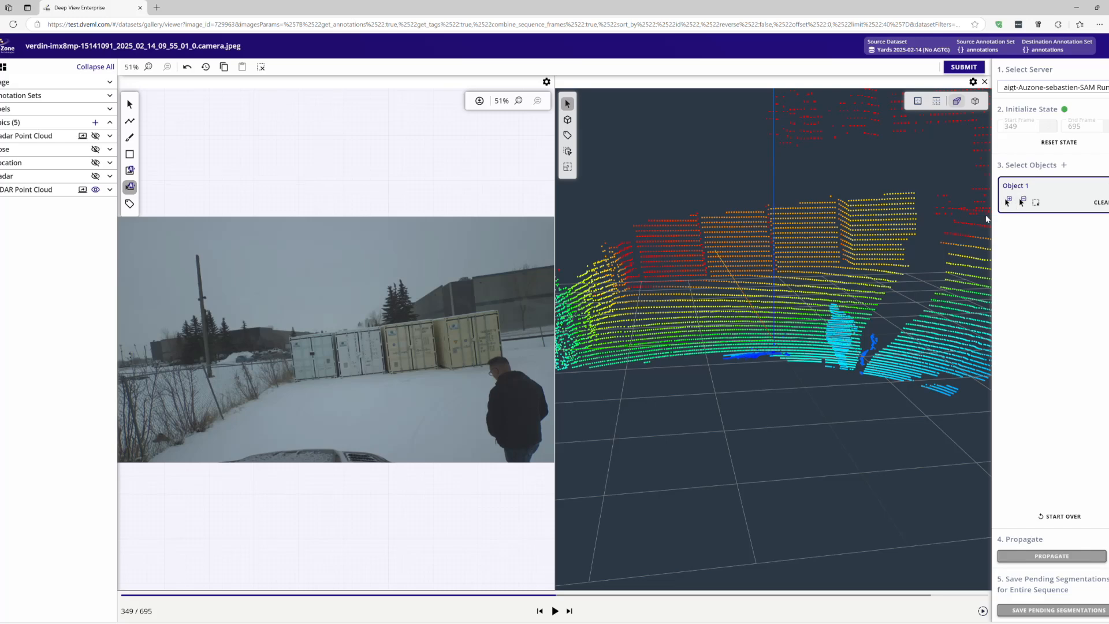
pyautogui.click(1009, 204)
pyautogui.click(506, 404)
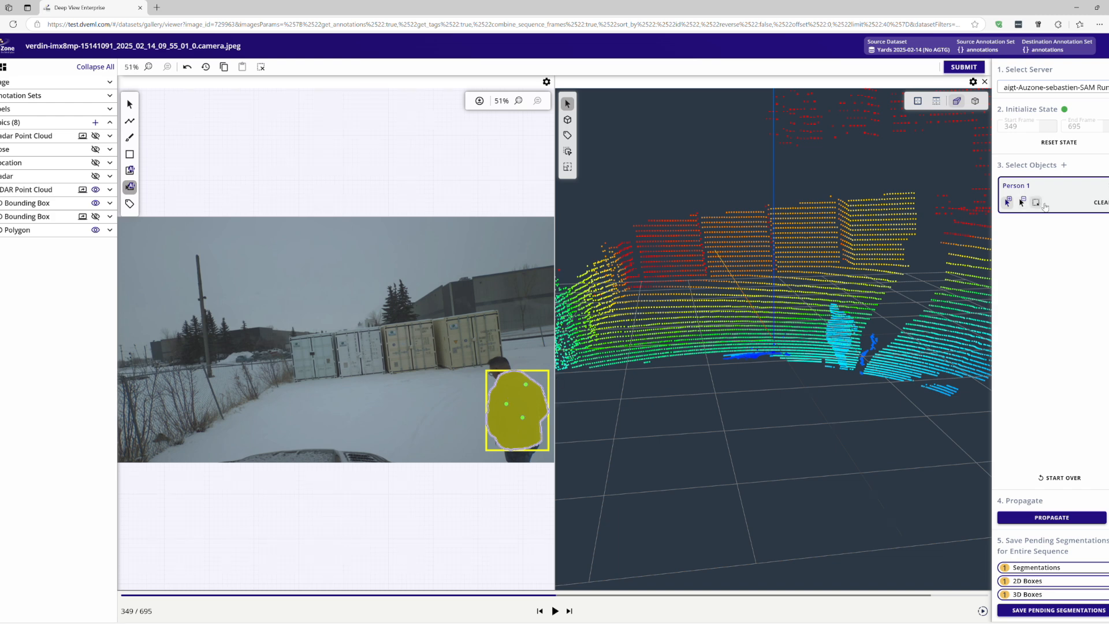
pyautogui.click(1100, 202)
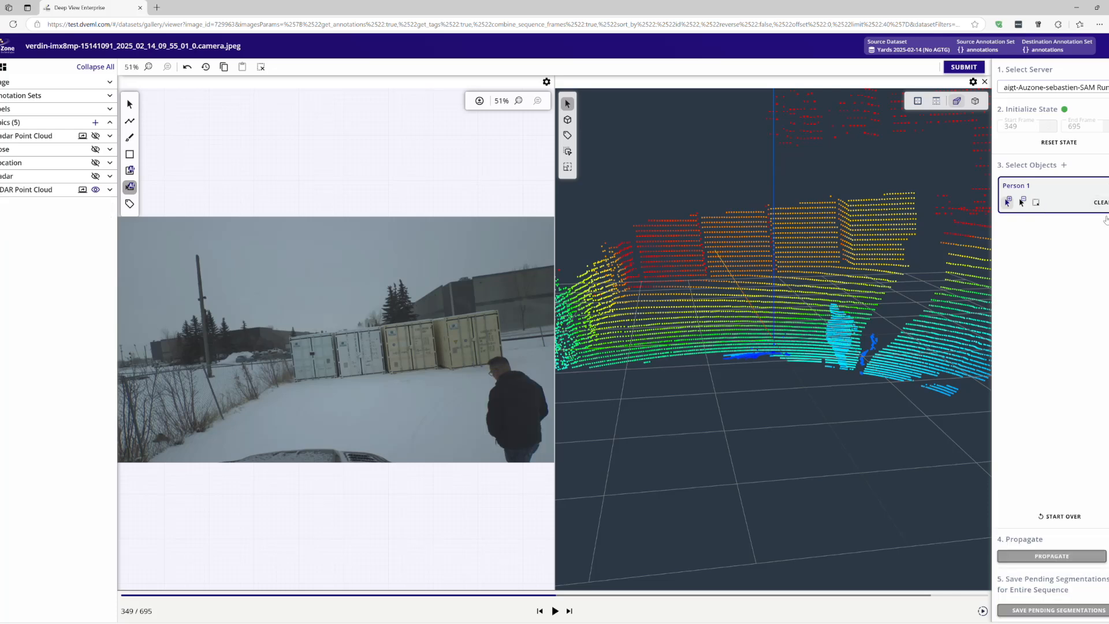
# Segment the person at frame 349 with a box prompt, propagate it through the sequence, and show the 3D bounding boxes.
pyautogui.click(1040, 203)
pyautogui.moveTo(479, 355); pyautogui.dragTo(552, 461)
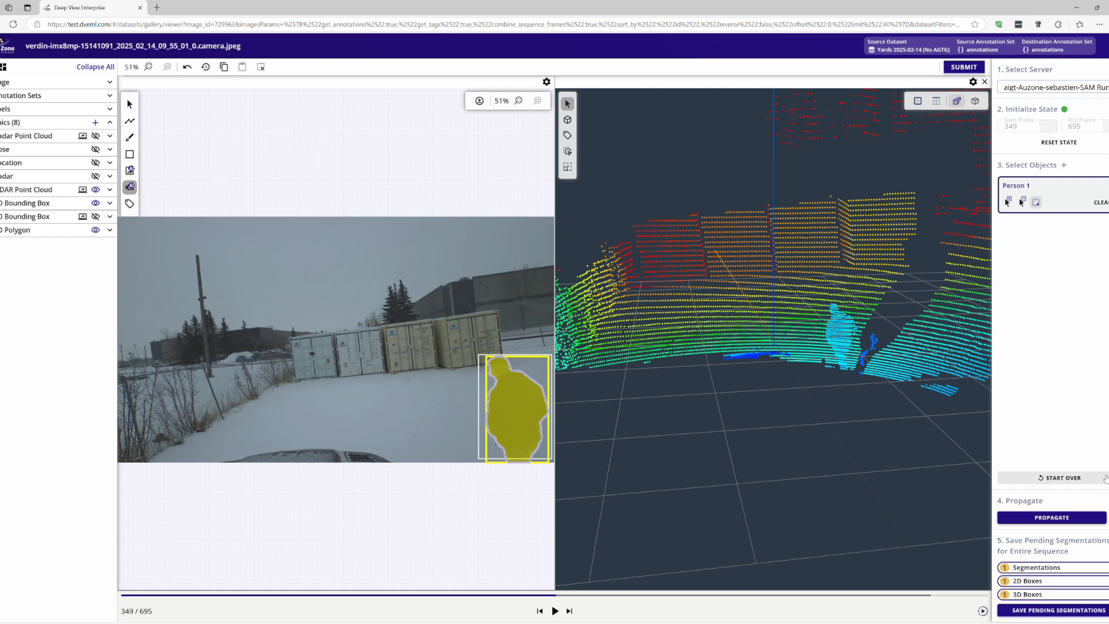
pyautogui.click(1040, 518)
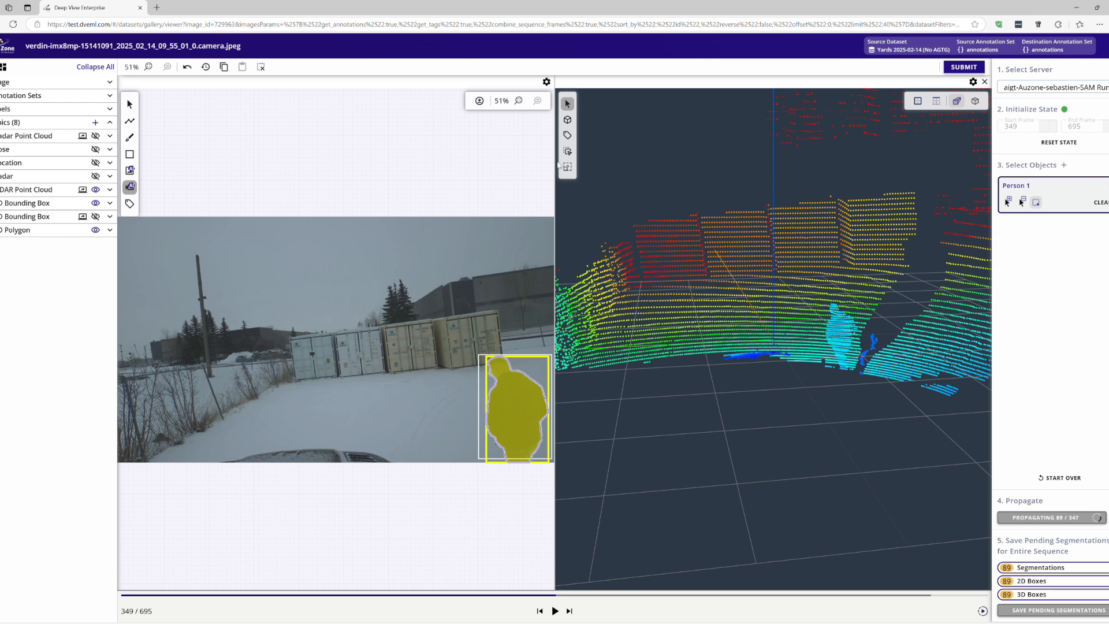
pyautogui.click(100, 217)
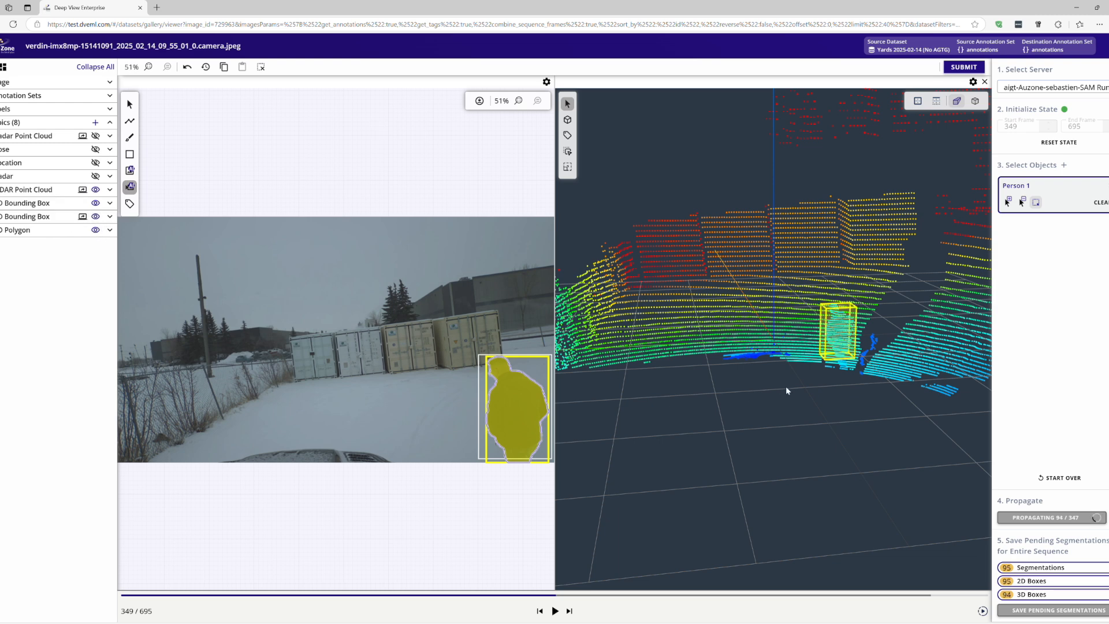
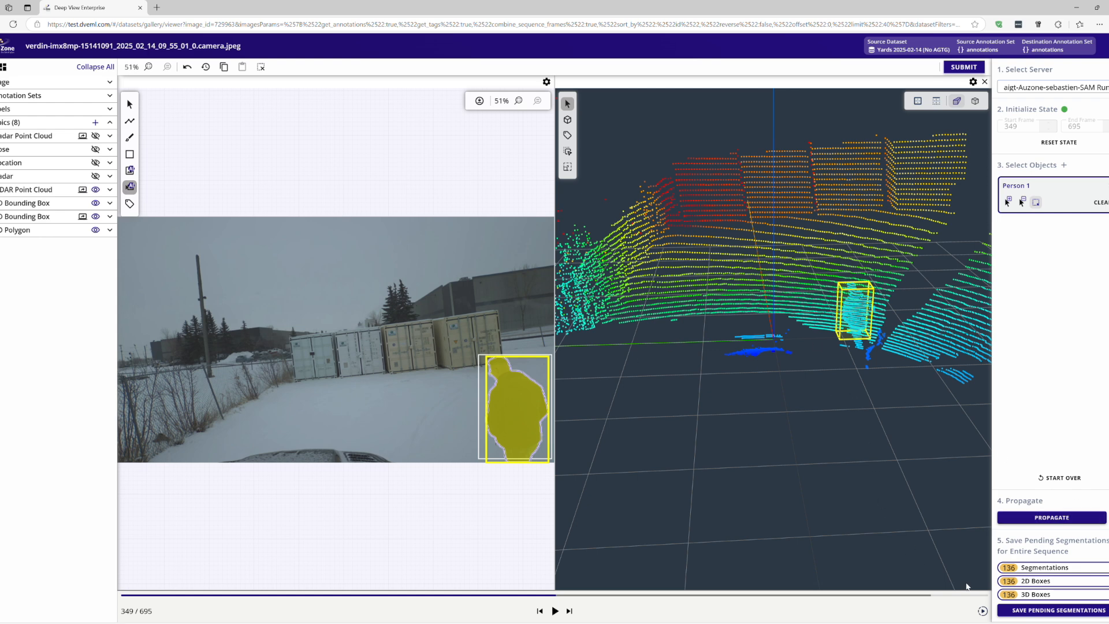
# Play the propagated segmentations up to frame 430, and save the pending segmentations for the entire sequence.
pyautogui.click(982, 610)
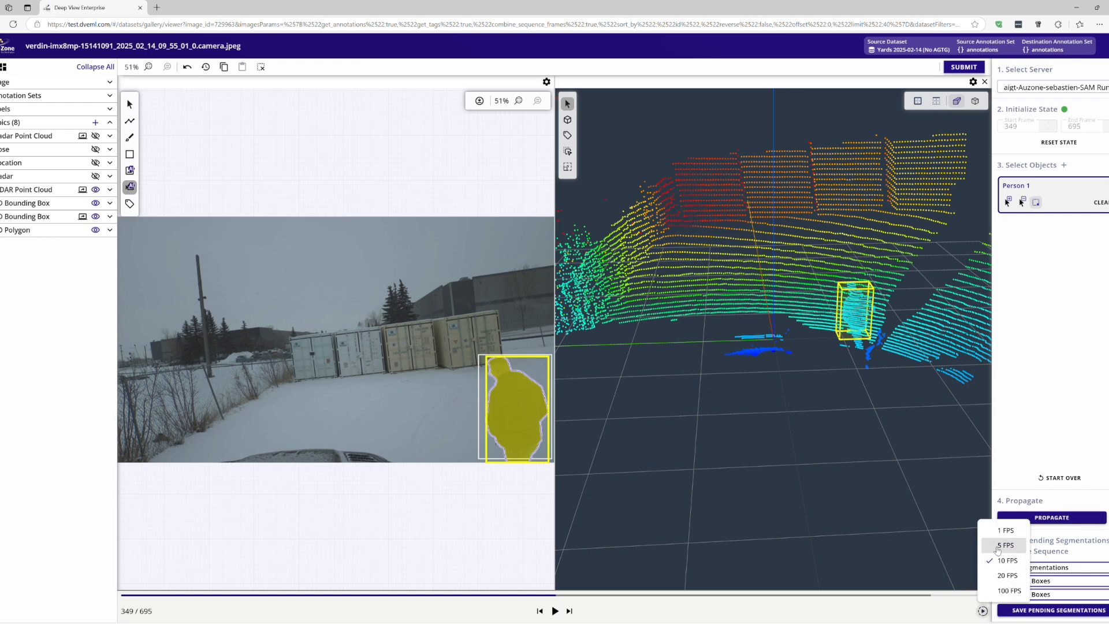
pyautogui.click(893, 615)
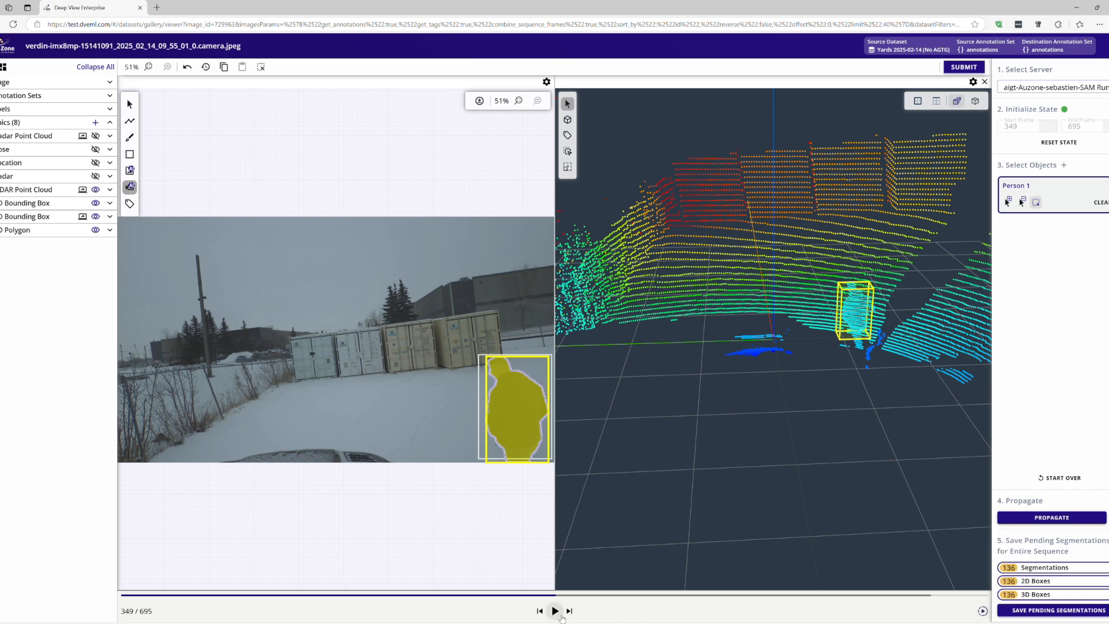
pyautogui.click(560, 617)
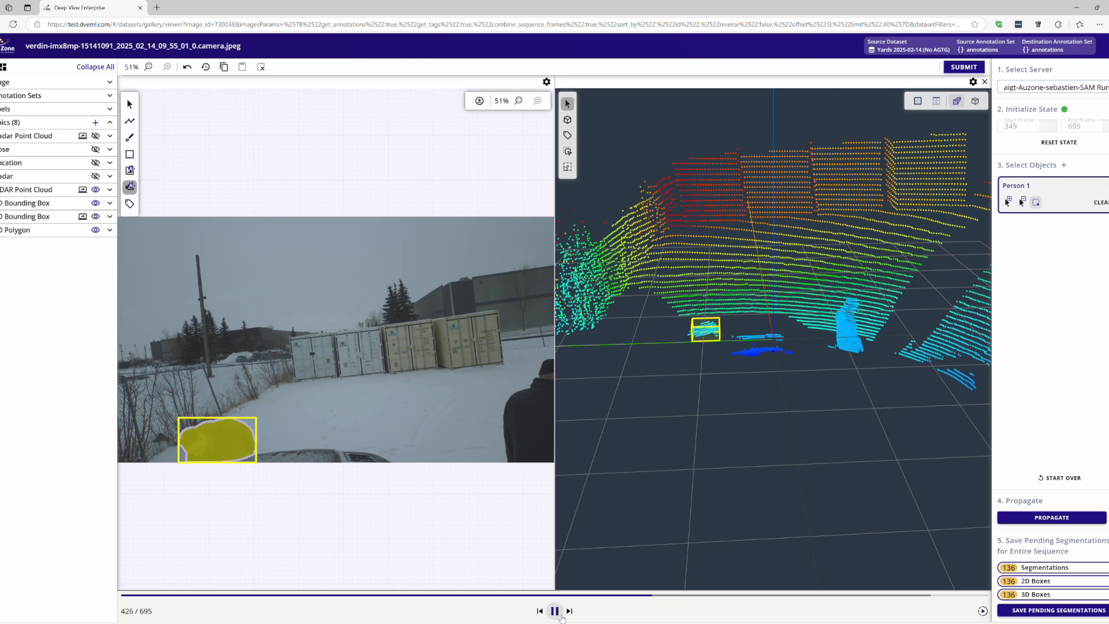
pyautogui.click(560, 616)
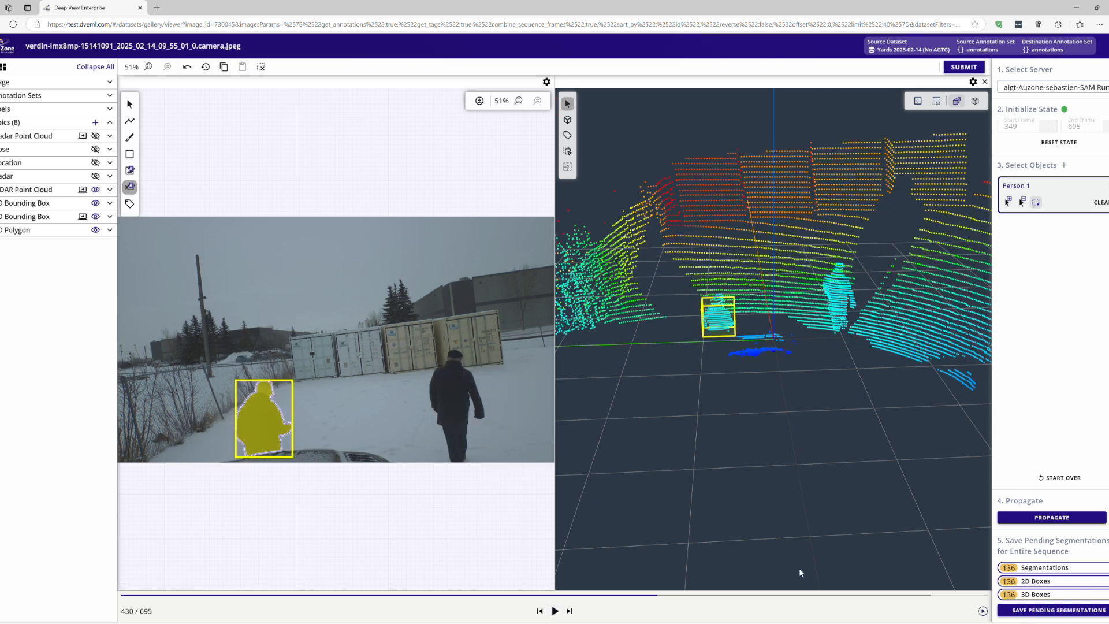
pyautogui.click(1056, 615)
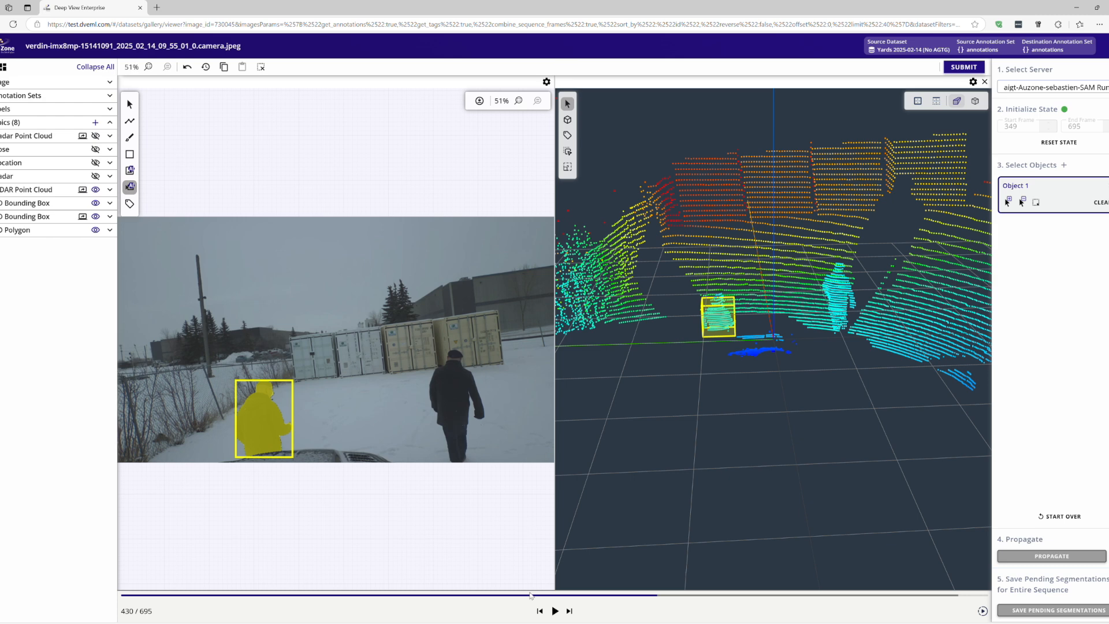
# Step through frames 421 to 429 and segment the second, unannotated person at frame 429 with a box prompt.
pyautogui.click(647, 595)
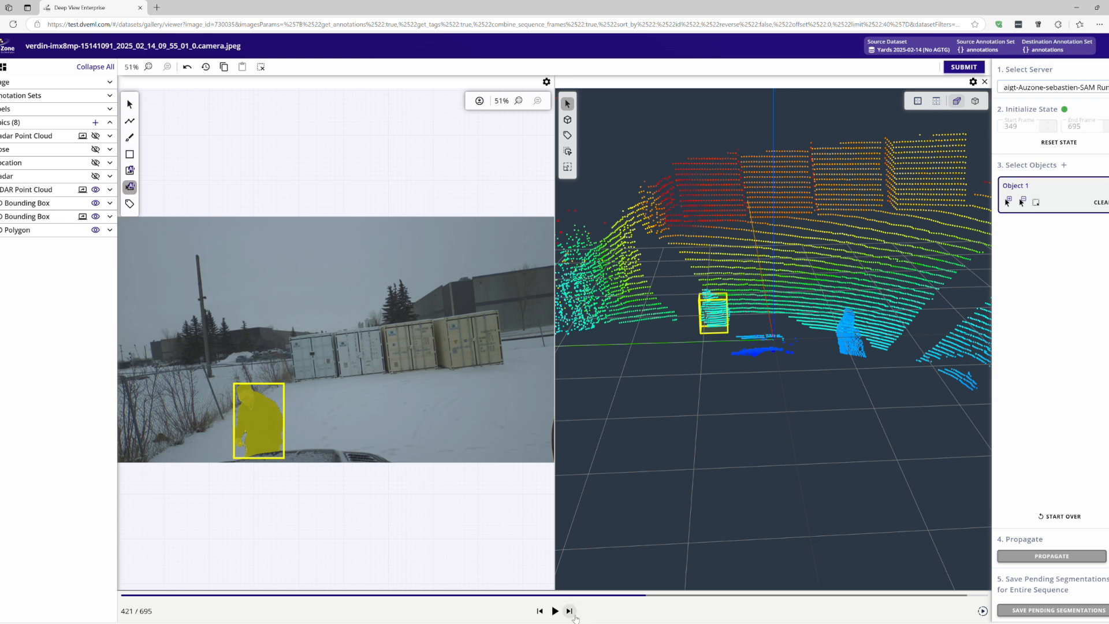
pyautogui.click(569, 611)
pyautogui.click(570, 611)
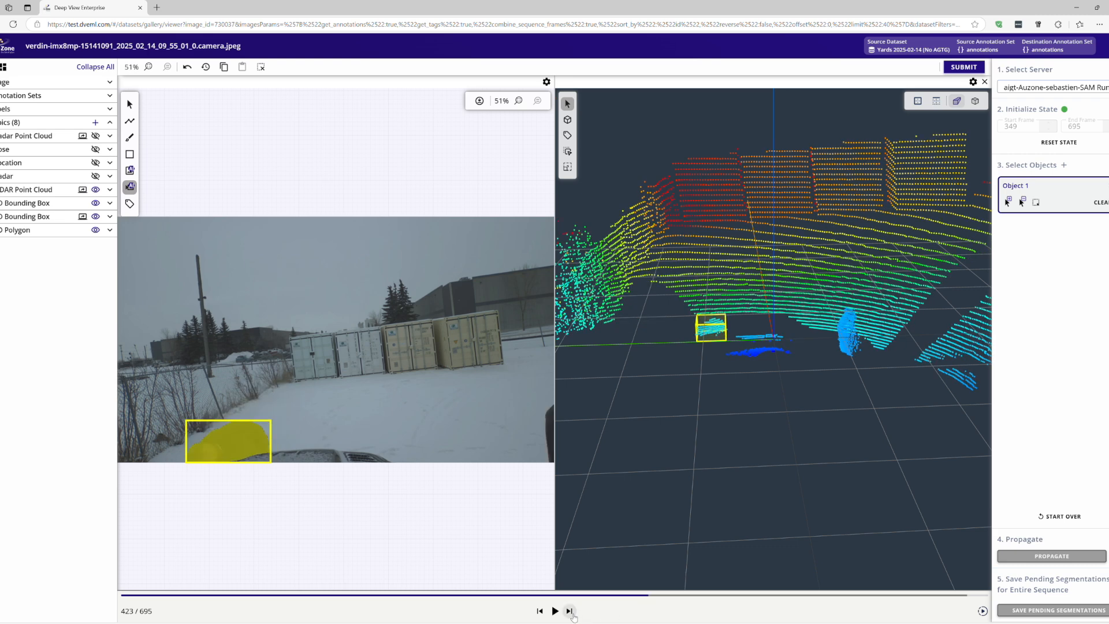
pyautogui.click(569, 611)
pyautogui.click(570, 611)
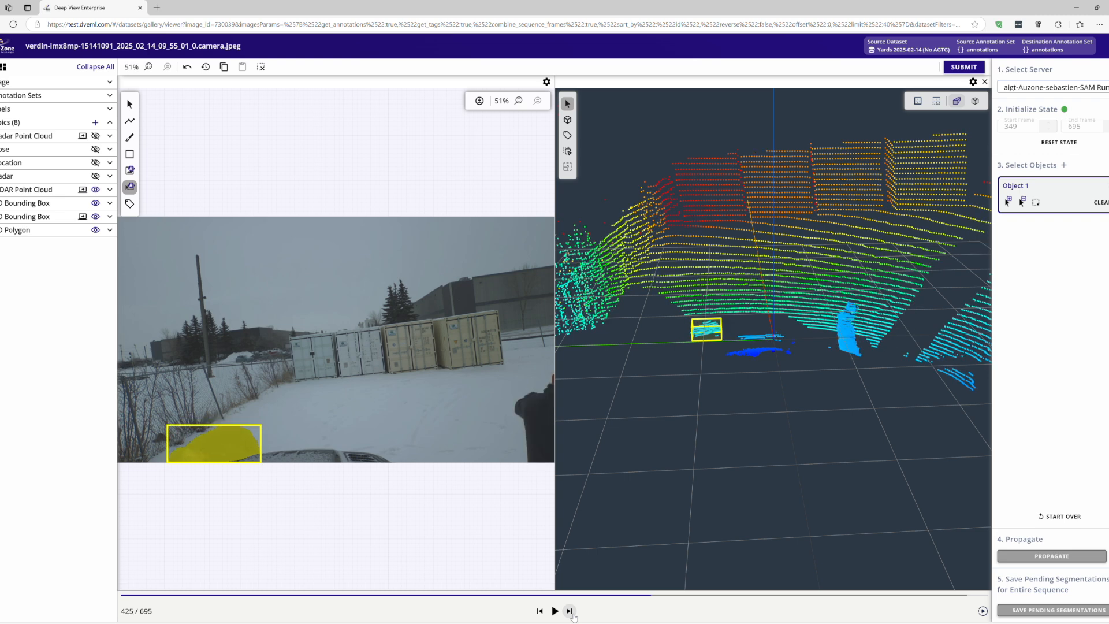
pyautogui.click(570, 611)
pyautogui.click(570, 611)
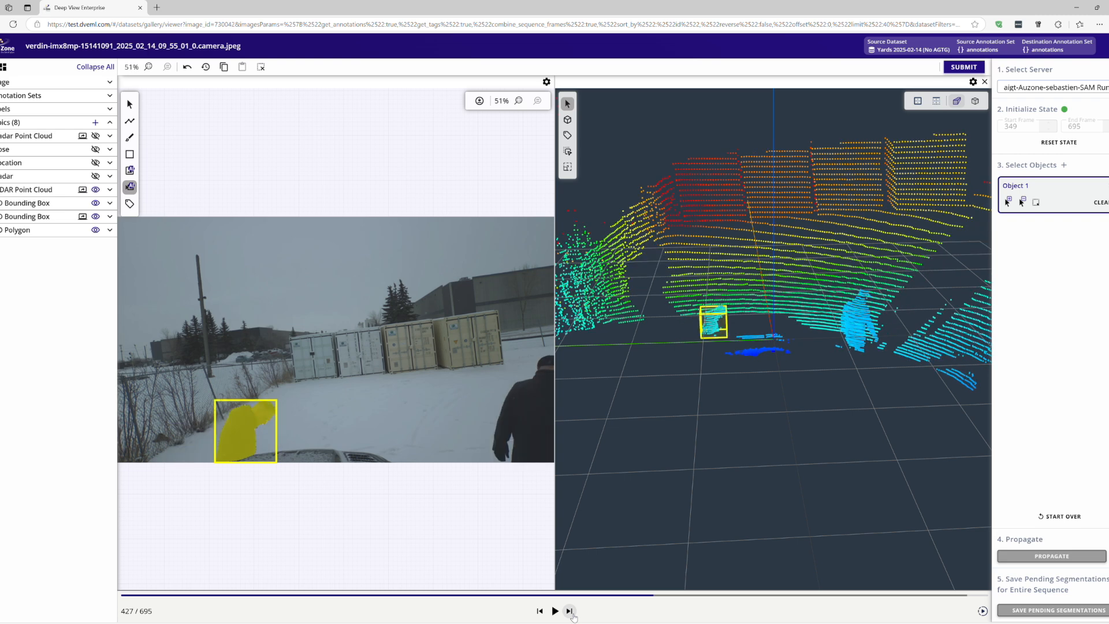
pyautogui.click(570, 611)
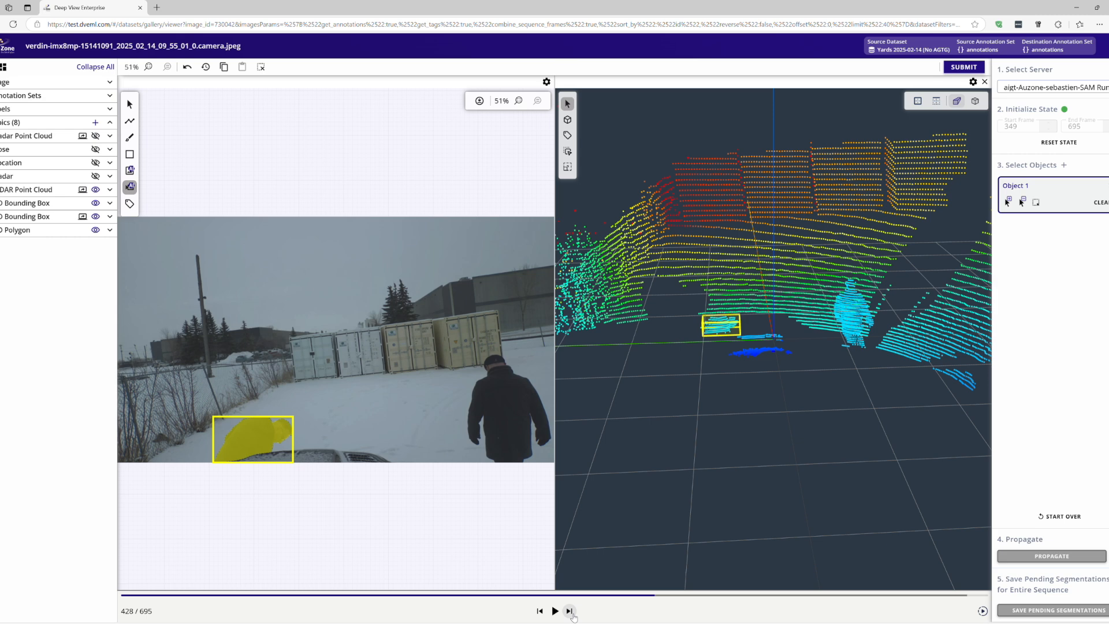
pyautogui.click(569, 611)
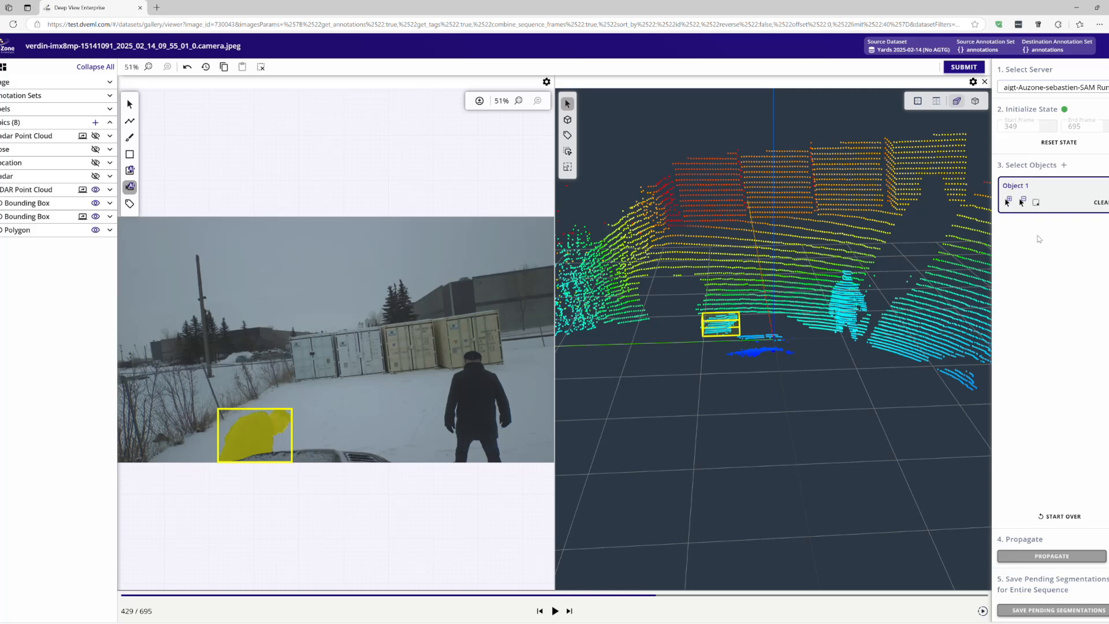
pyautogui.click(1035, 202)
pyautogui.moveTo(449, 342); pyautogui.dragTo(519, 462)
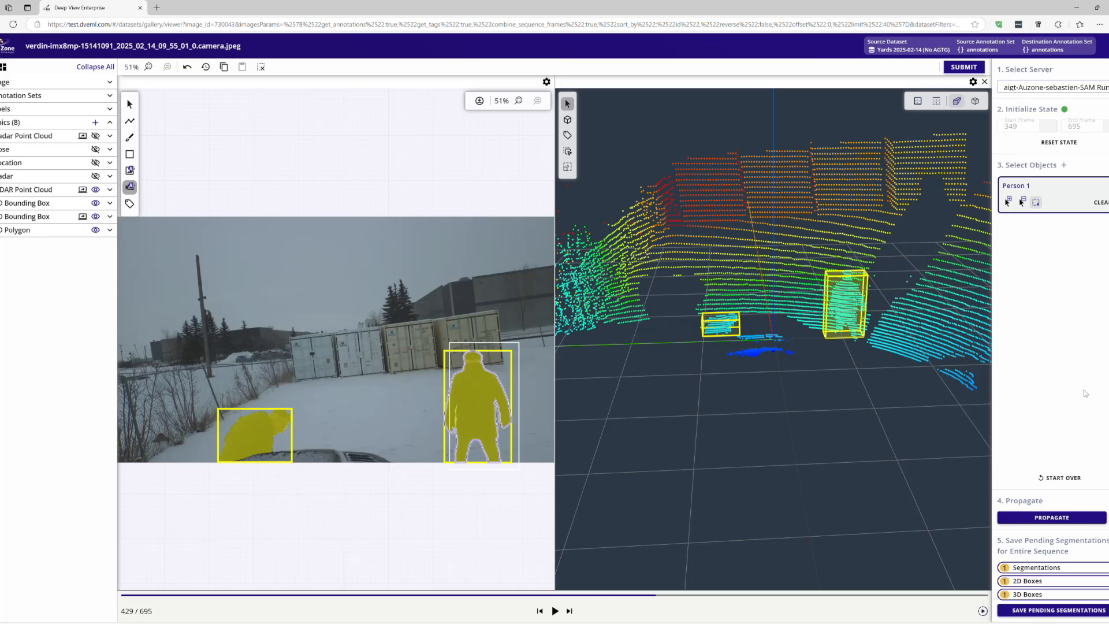
# Propagate the second person's segmentation through the sequence, and play back the result from frame 414 to frame 435.
pyautogui.click(1054, 517)
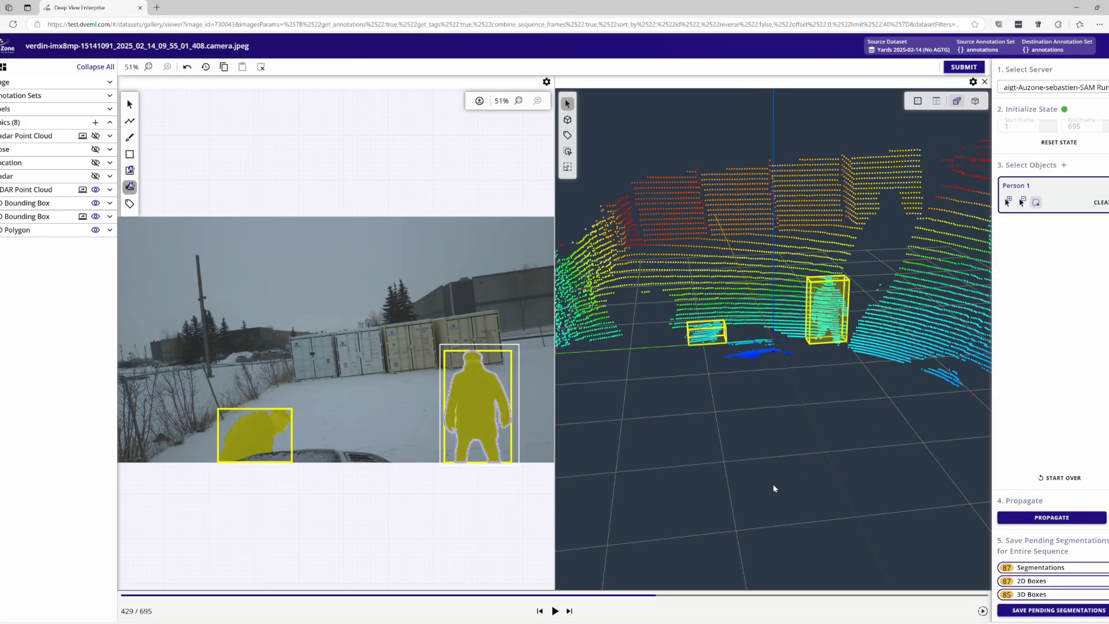
pyautogui.click(639, 596)
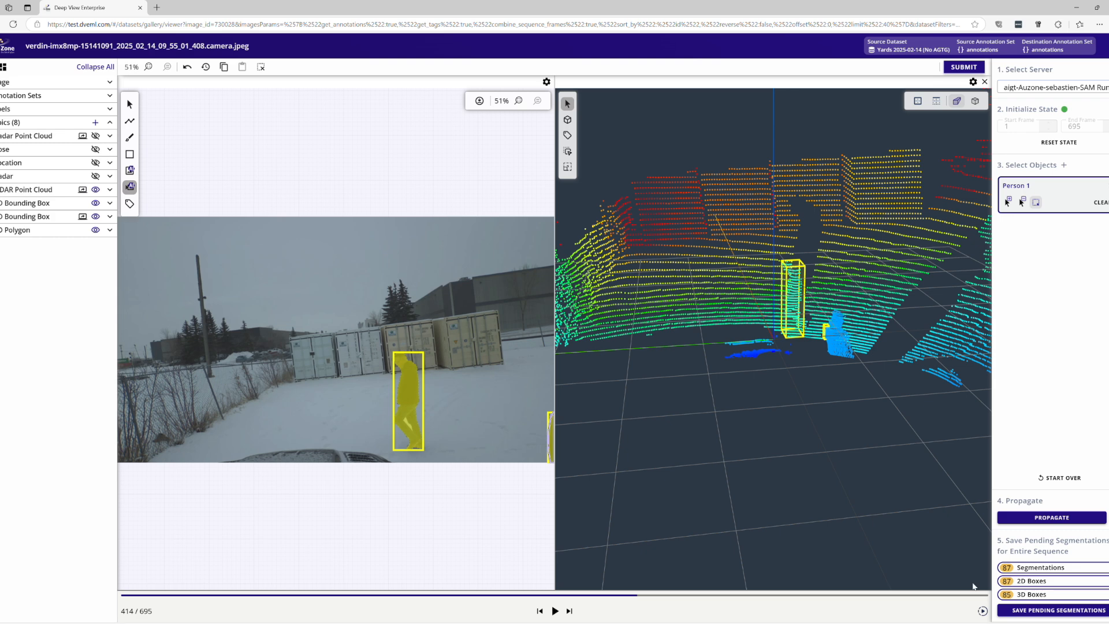
pyautogui.click(983, 610)
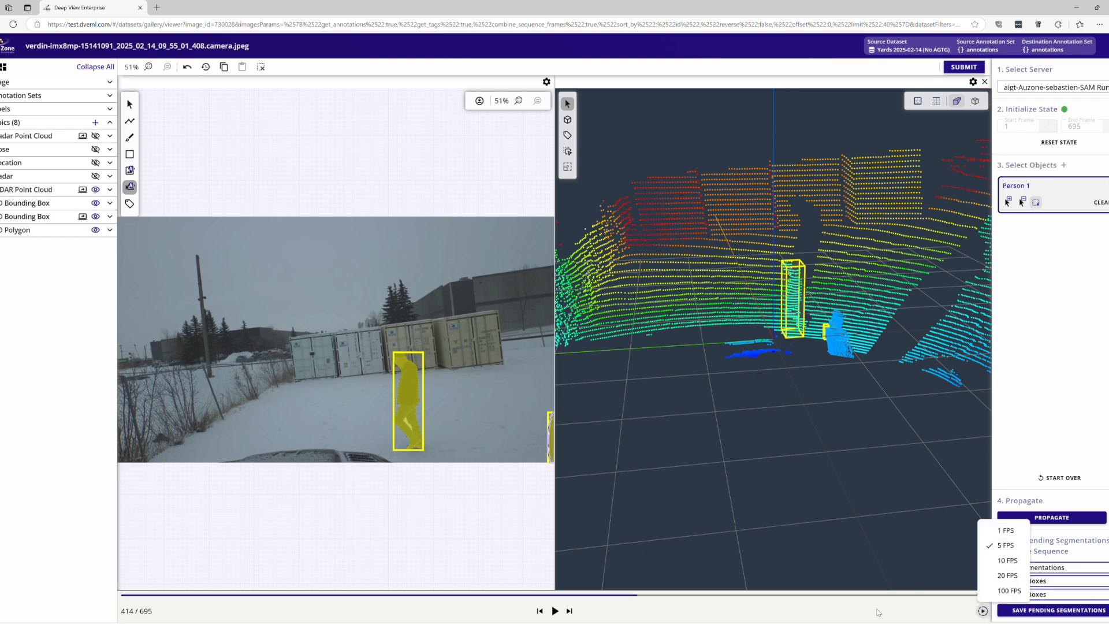
pyautogui.click(877, 611)
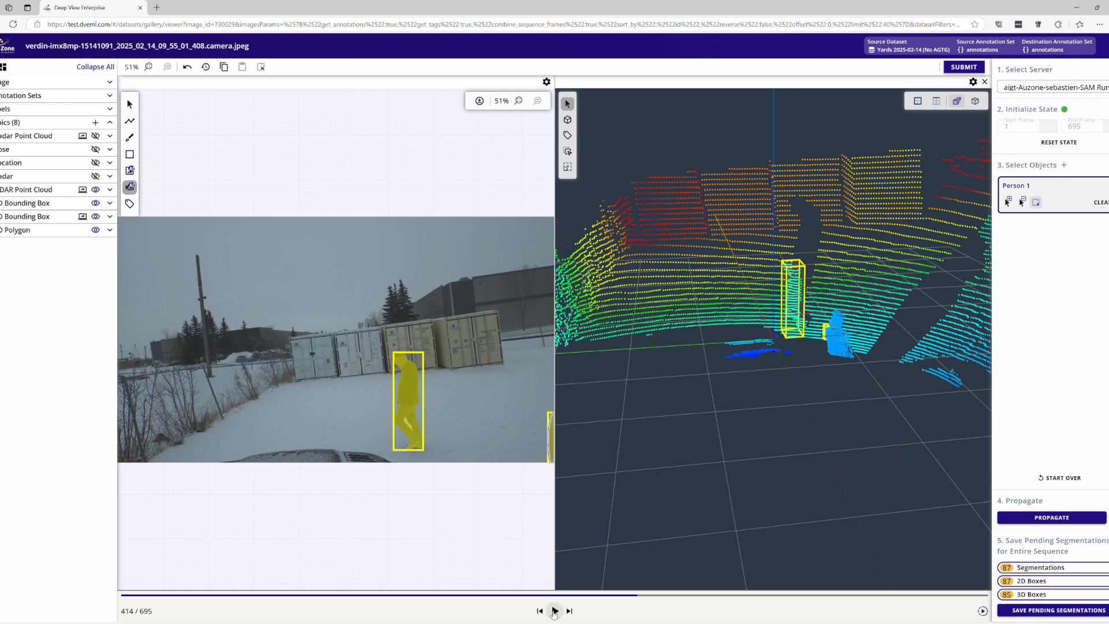
pyautogui.click(554, 611)
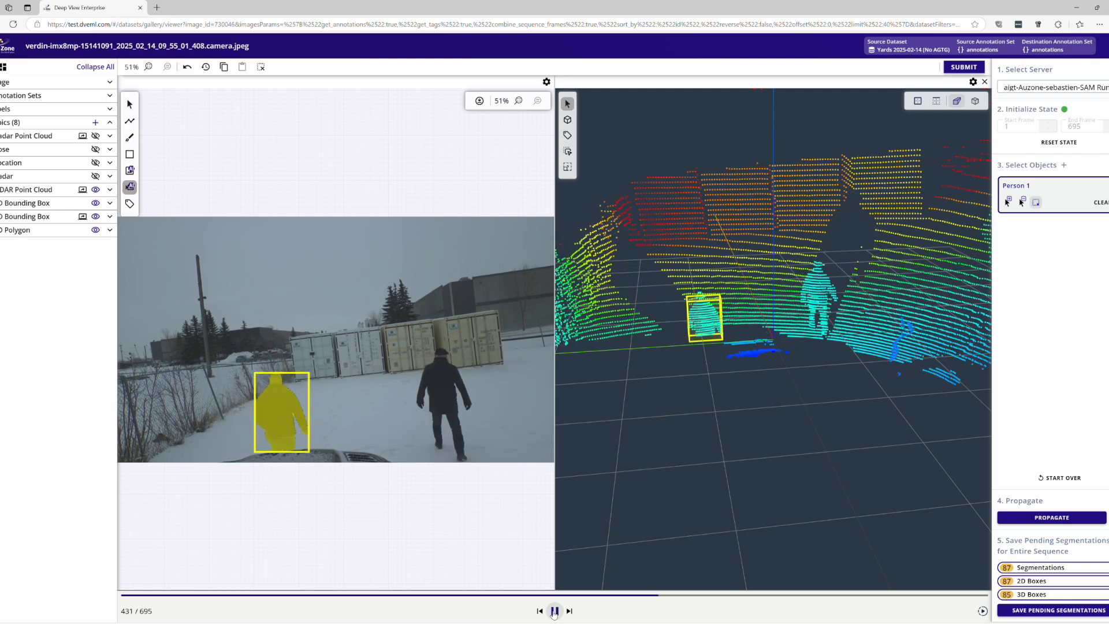
pyautogui.click(554, 610)
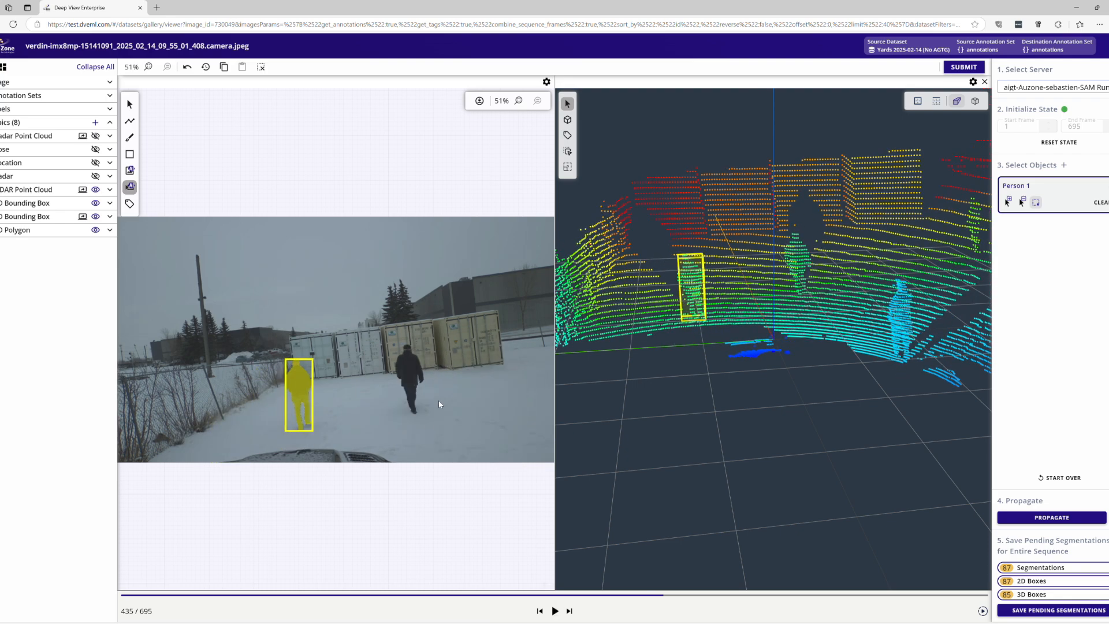
# Step back from frame 435 to 429 to locate the tracking loss, and segment the unannotated person at frame 430 with a box prompt.
pyautogui.click(540, 611)
pyautogui.click(539, 611)
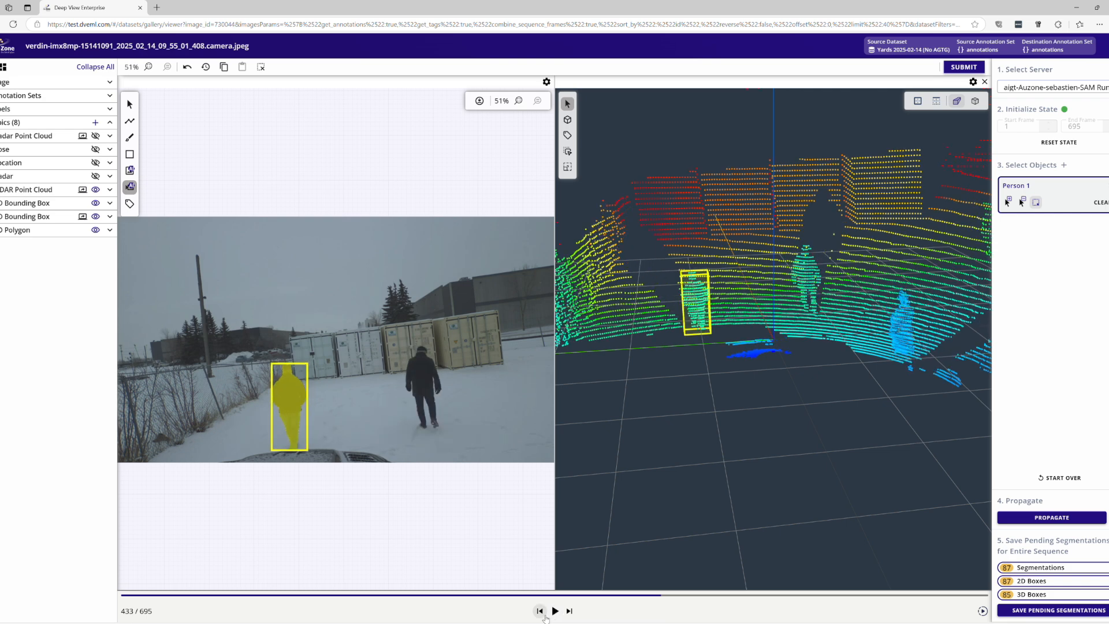
pyautogui.click(540, 610)
pyautogui.click(540, 611)
pyautogui.click(540, 610)
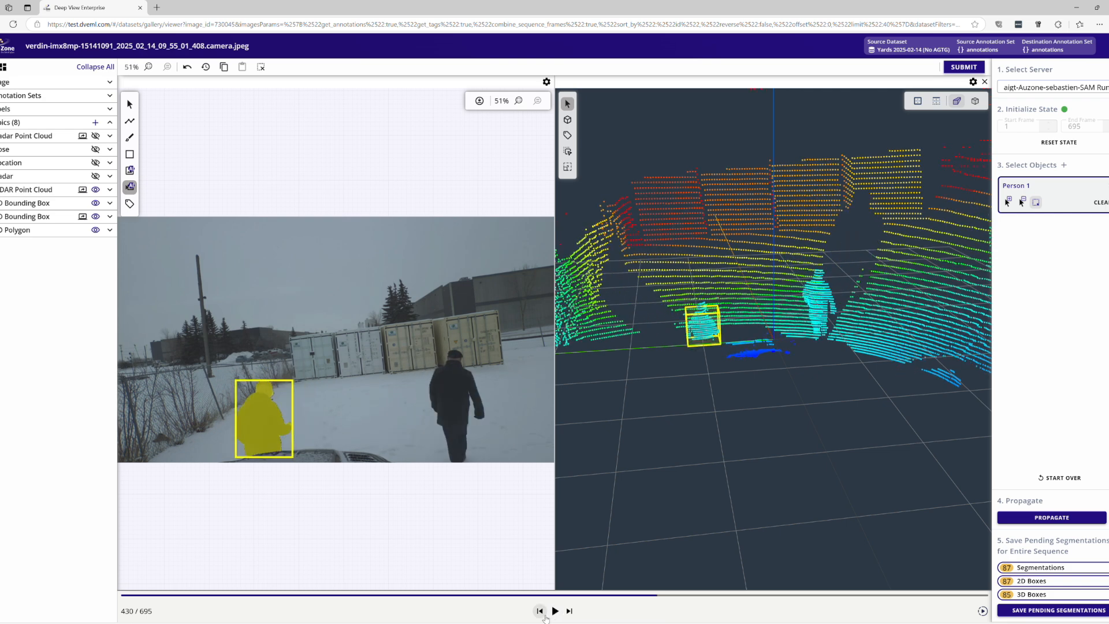
pyautogui.click(541, 611)
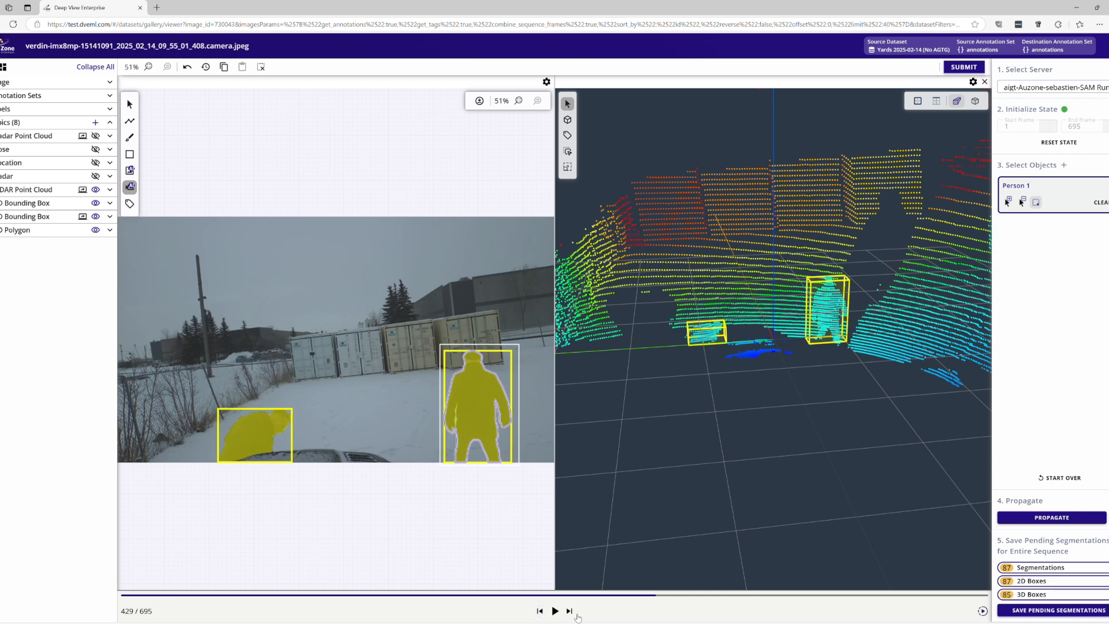
pyautogui.click(569, 611)
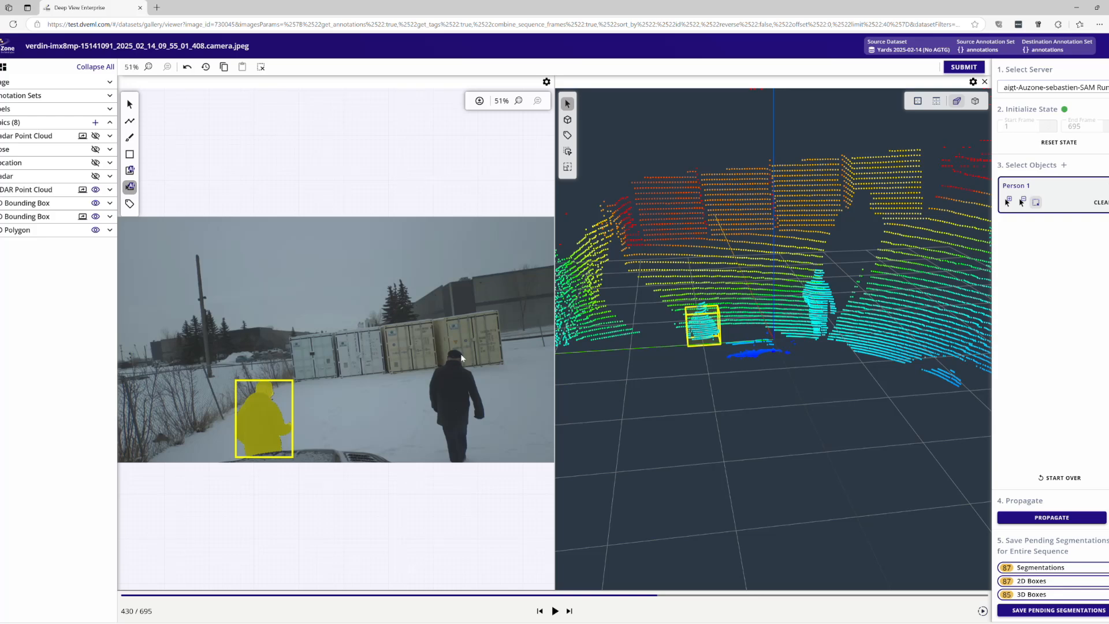
pyautogui.click(1035, 201)
pyautogui.click(1037, 202)
pyautogui.moveTo(423, 338); pyautogui.dragTo(498, 455)
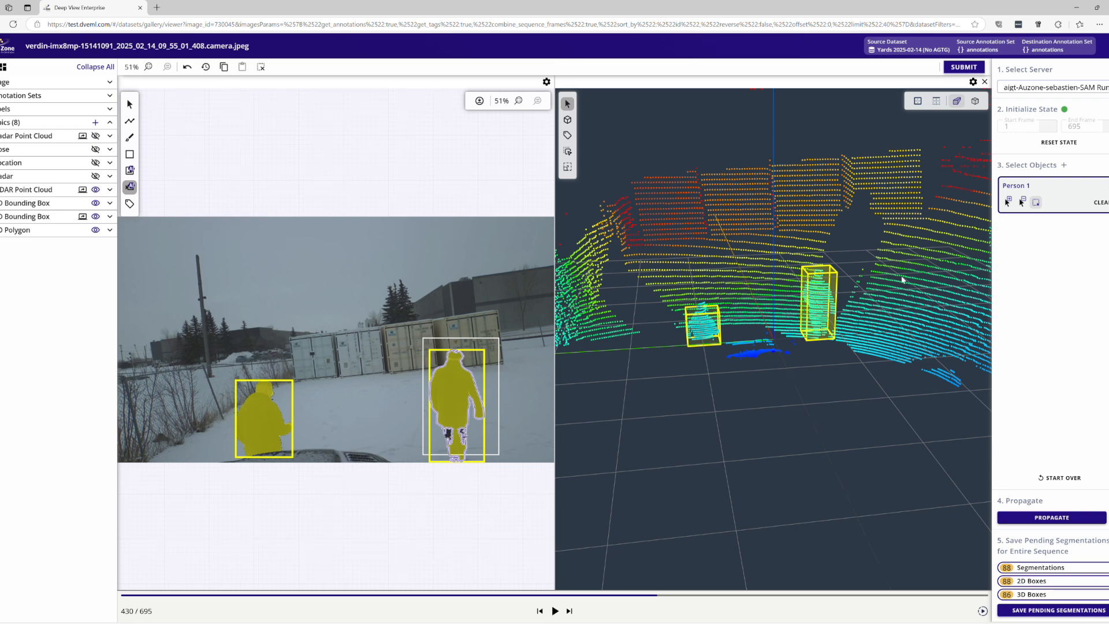
# Refine the second person's mask at frame 430 by adding two positive point prompts over the gaps in the legs.
pyautogui.click(1007, 201)
pyautogui.click(449, 433)
pyautogui.click(462, 431)
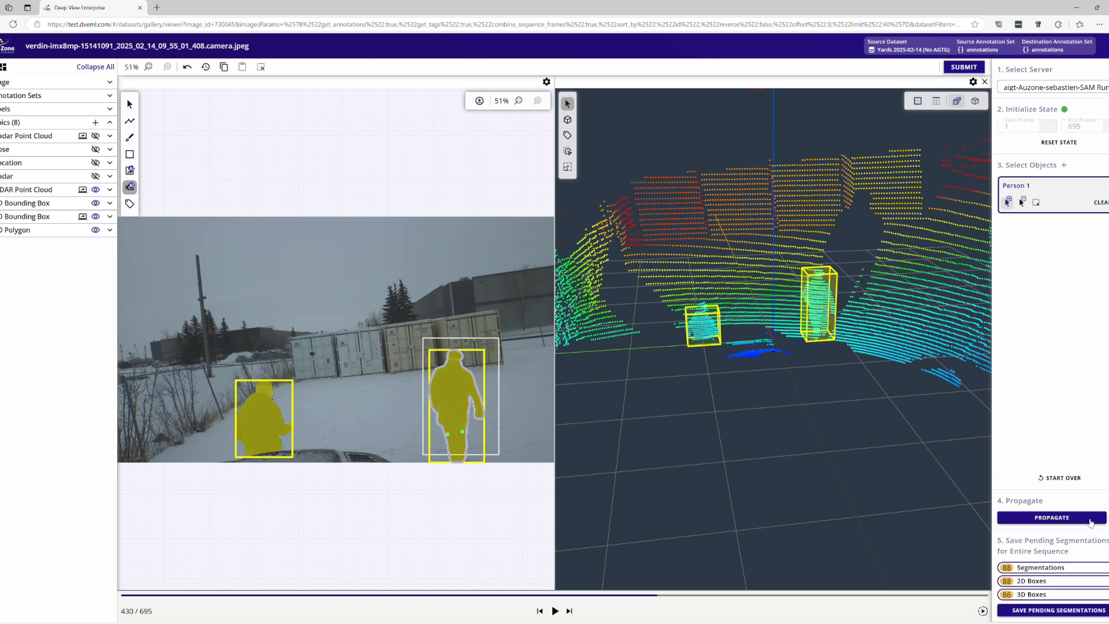
# Propagate the refined segmentation from frame 430 through the sequence, and play back the result up to frame 459.
pyautogui.click(1068, 519)
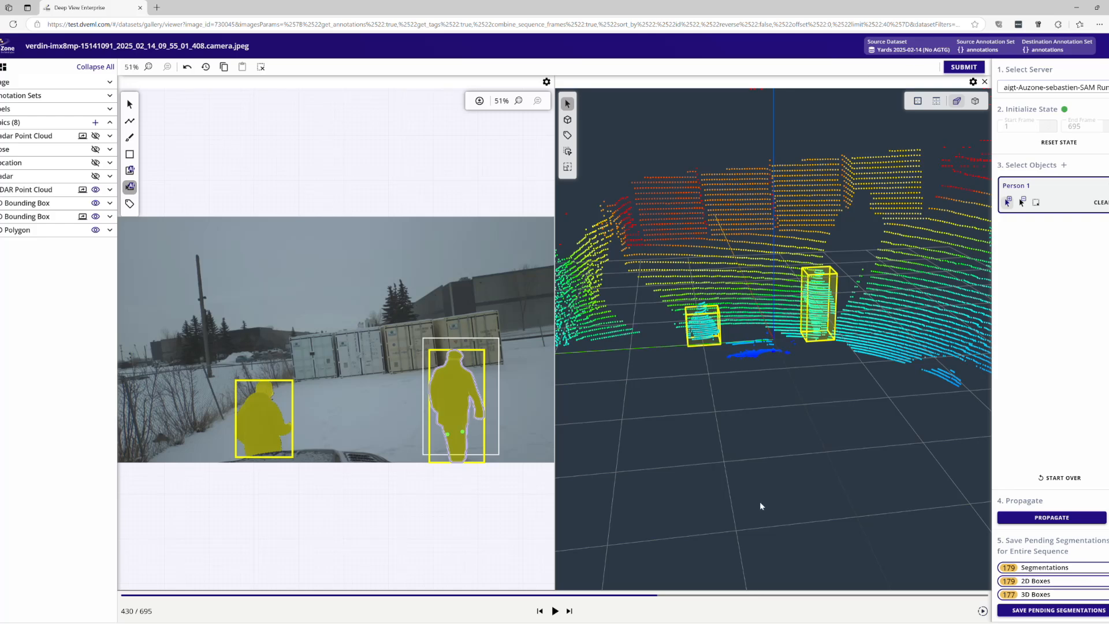
pyautogui.click(555, 610)
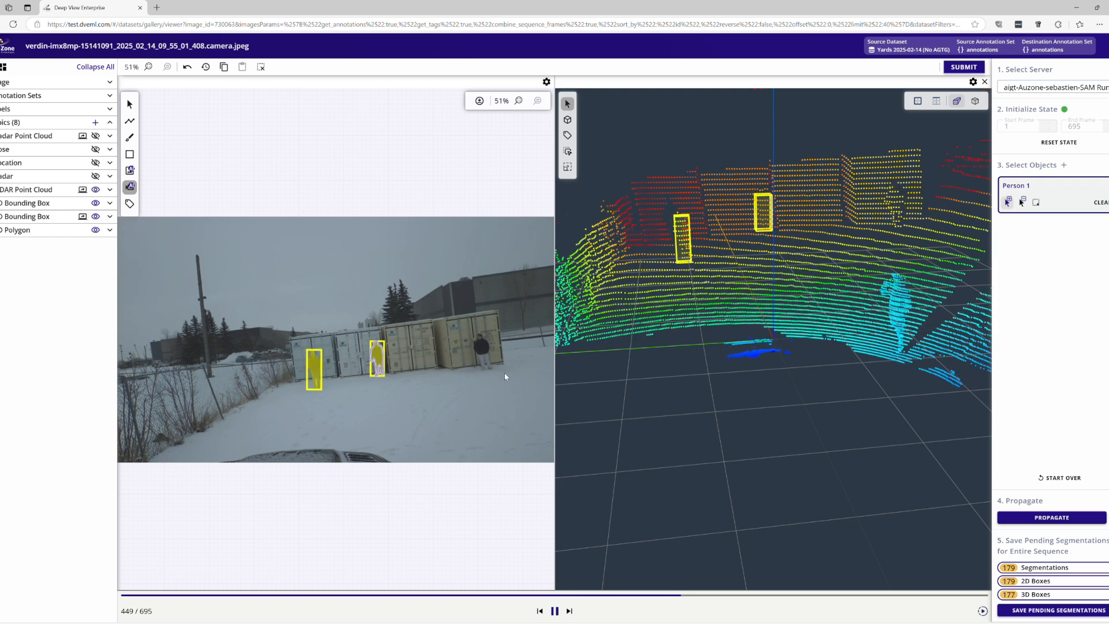
pyautogui.click(554, 612)
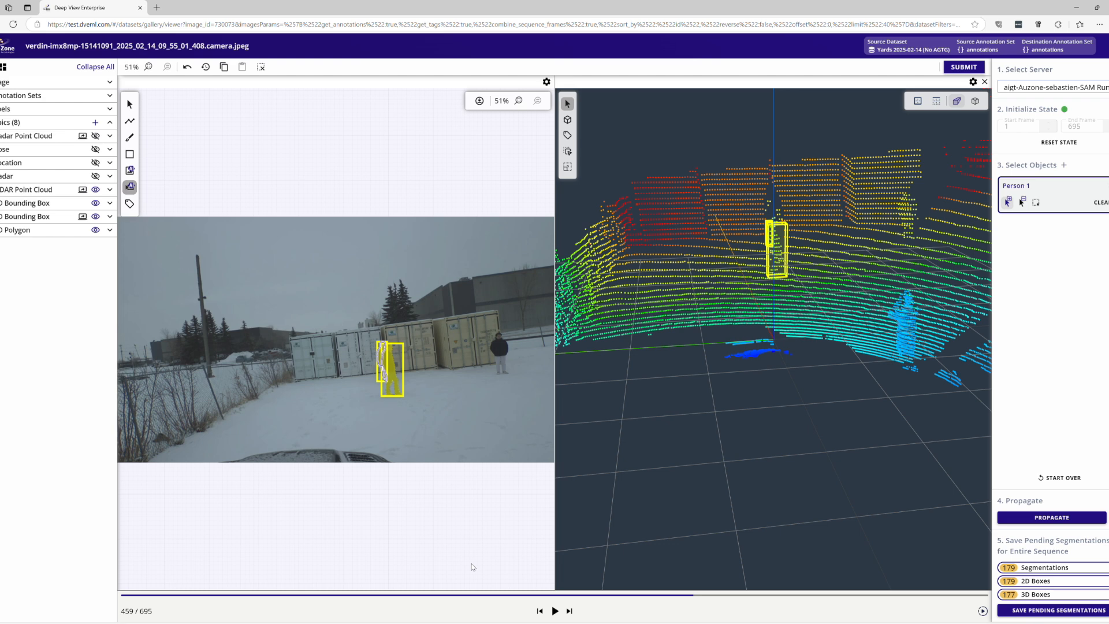